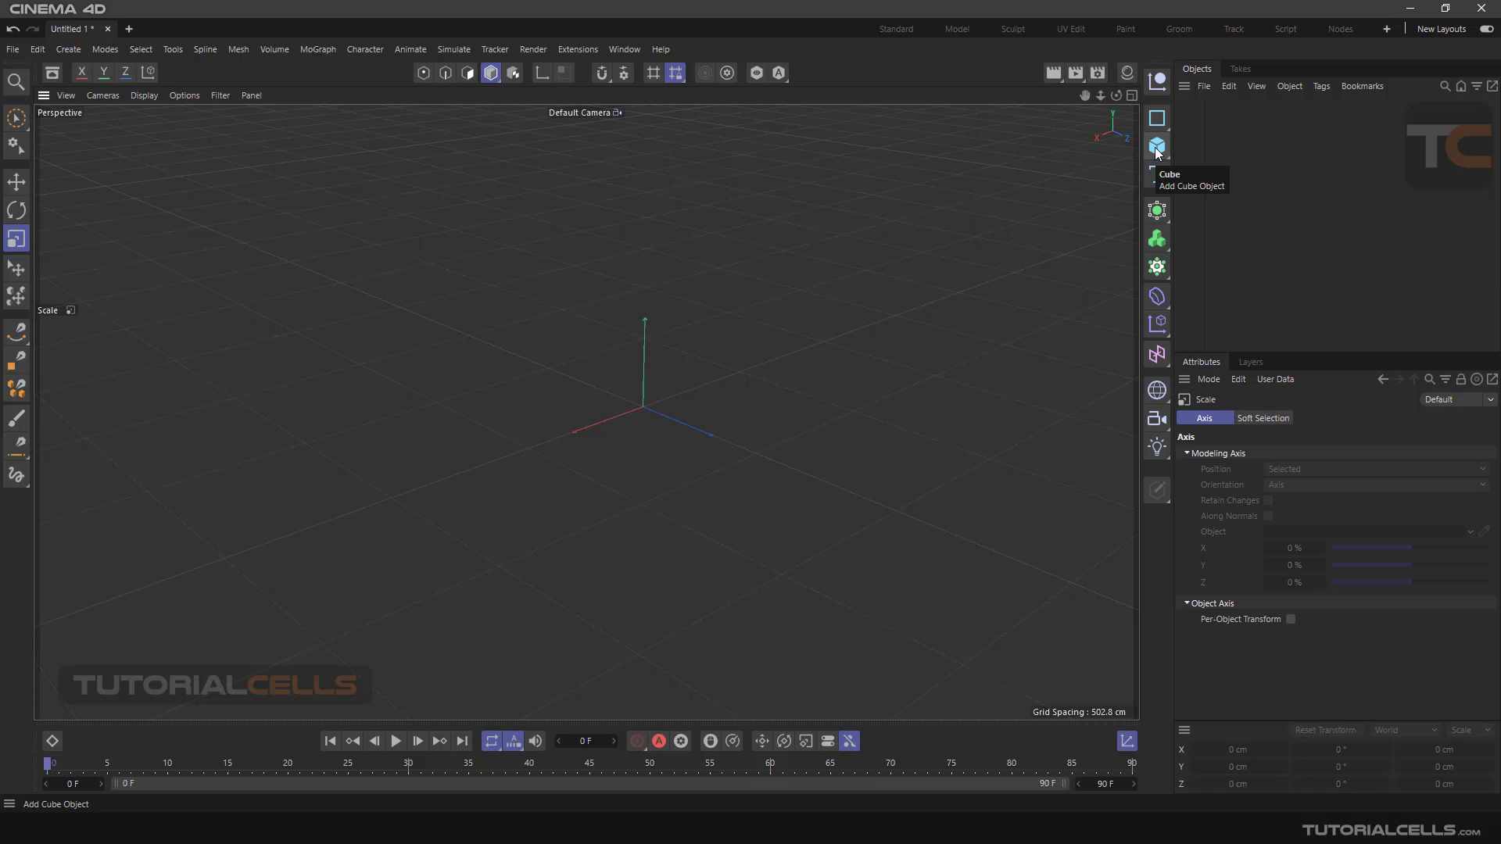
Step: Add a cube and push it back along its depth axis to Z -725 cm
left_click_drag(1155, 147, 1204, 165)
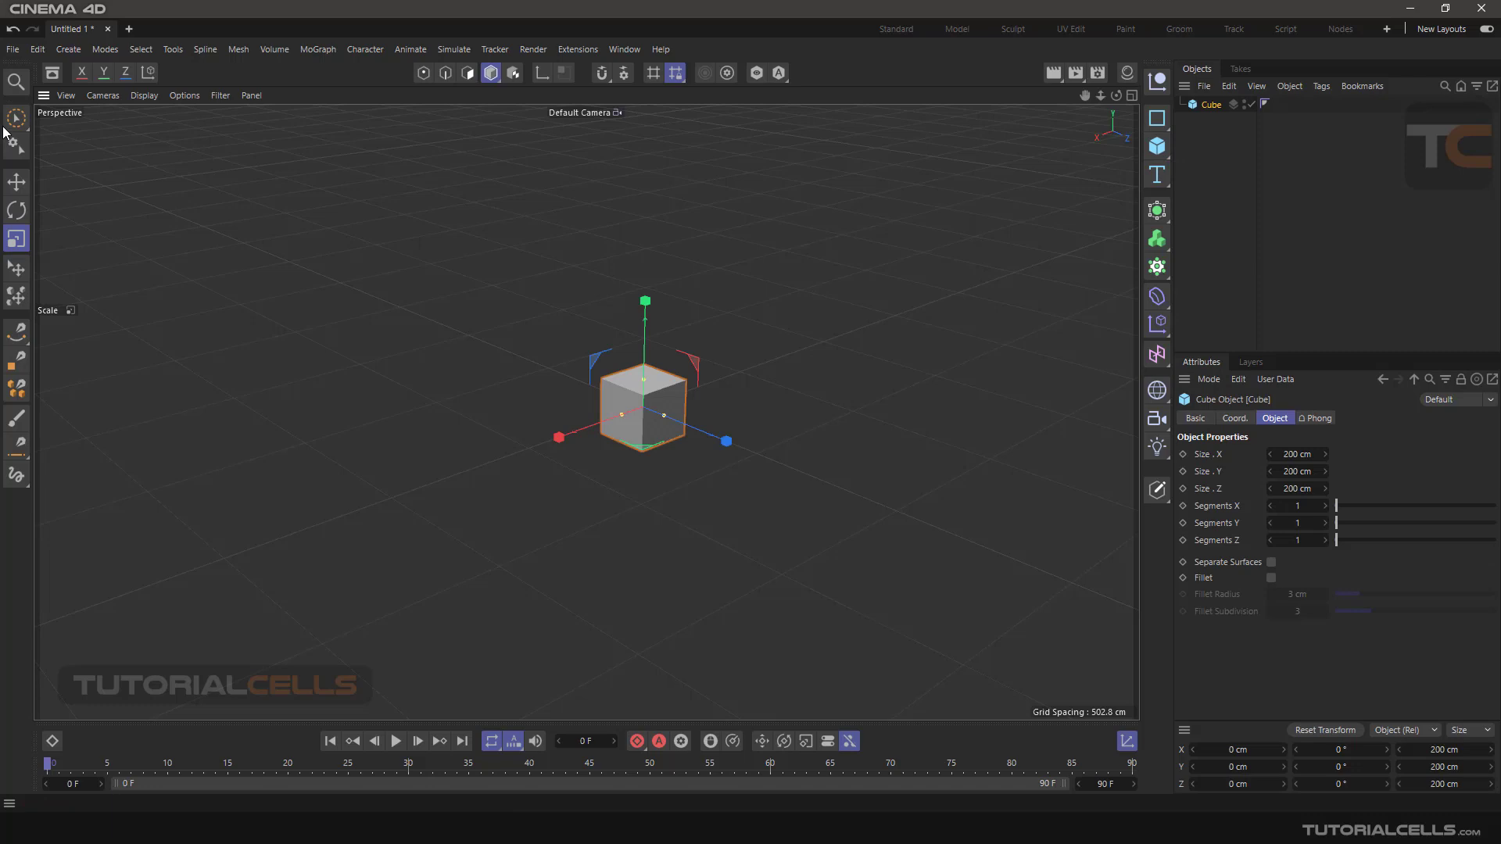
key("e")
left_click_drag(669, 431, 538, 376)
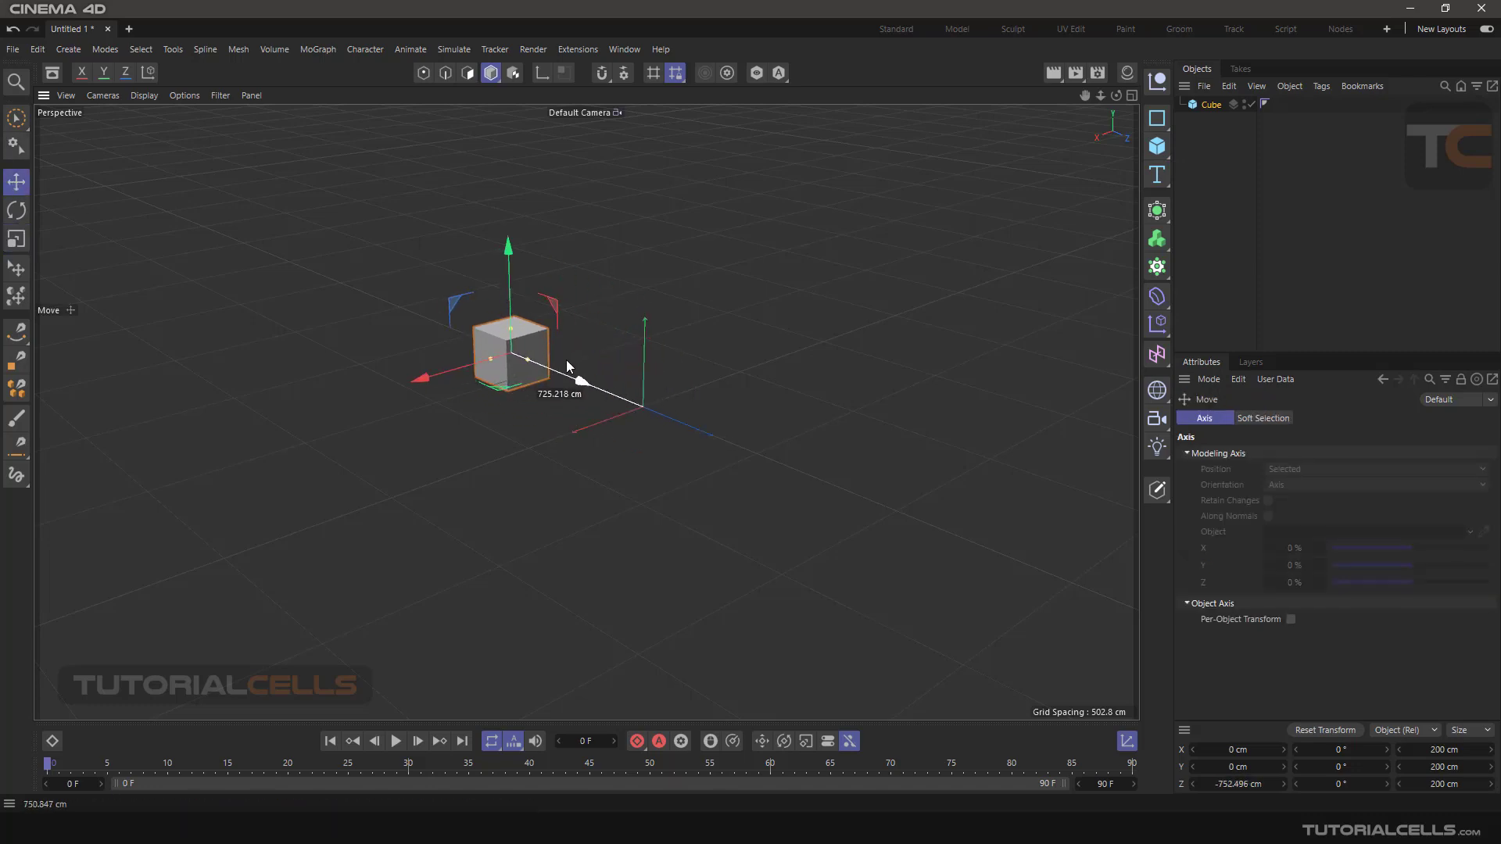
Step: Add a 50 cm-radius cylinder and move it back along its depth axis
left_click_drag(1155, 146, 1320, 168)
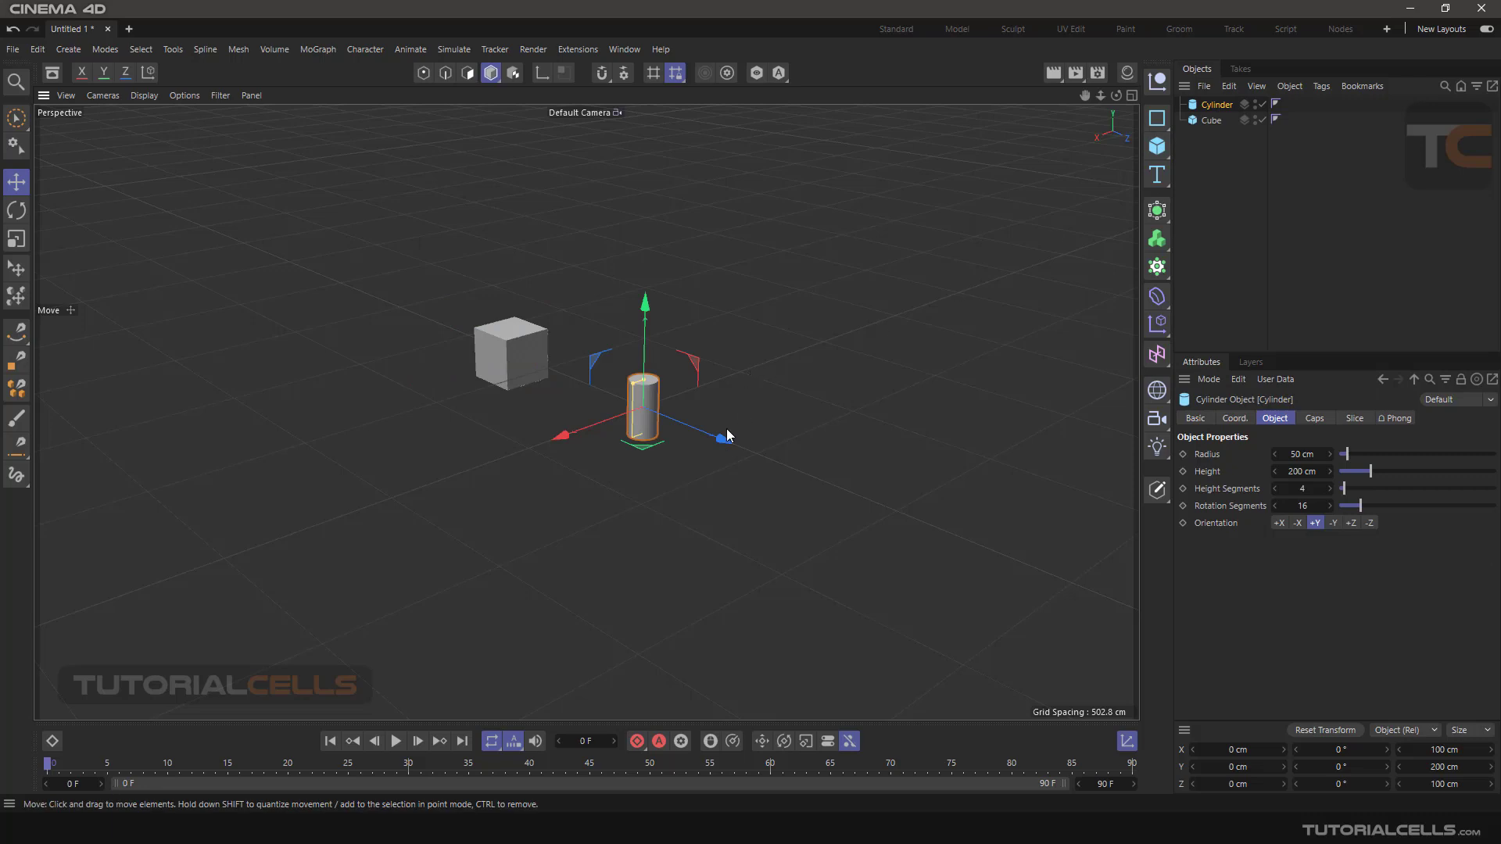
left_click_drag(715, 432, 644, 410)
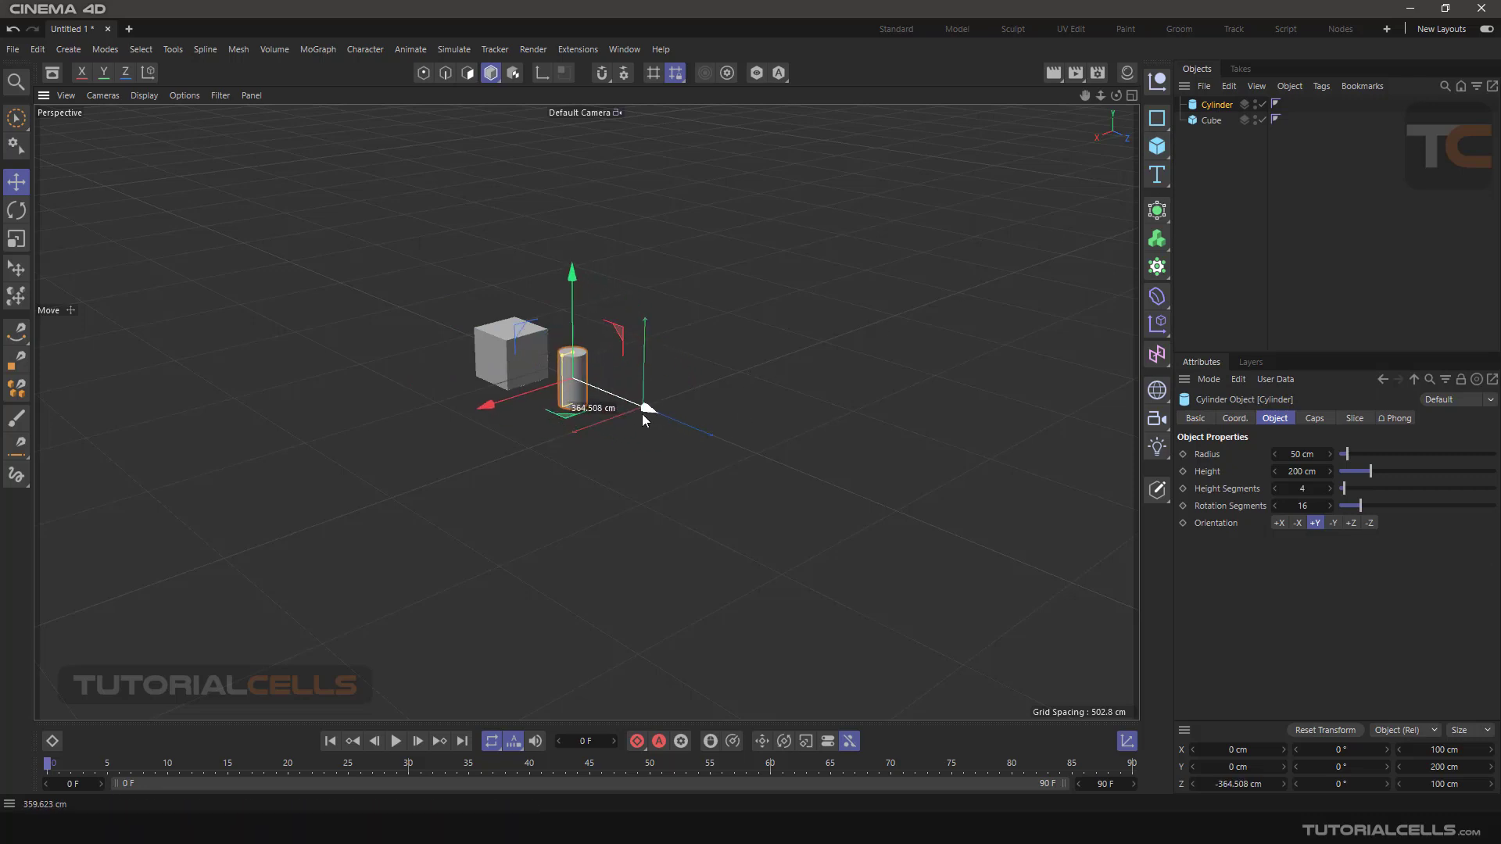
left_click(1208, 119)
left_click(1211, 103)
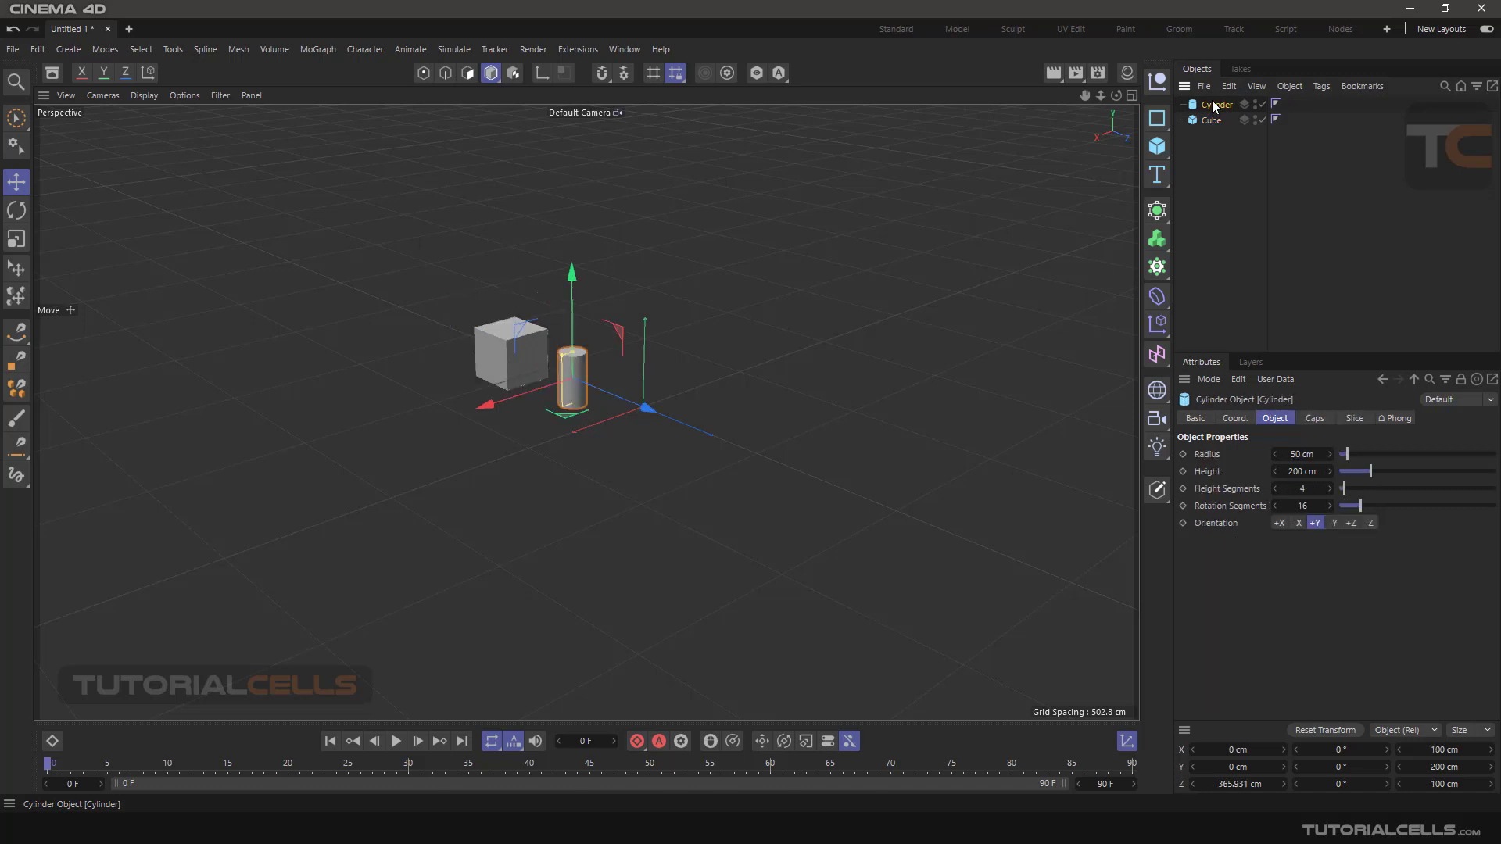
Step: Add a 100 cm-radius sphere and place it in the row with the others
left_click(1158, 147)
left_click(1289, 227)
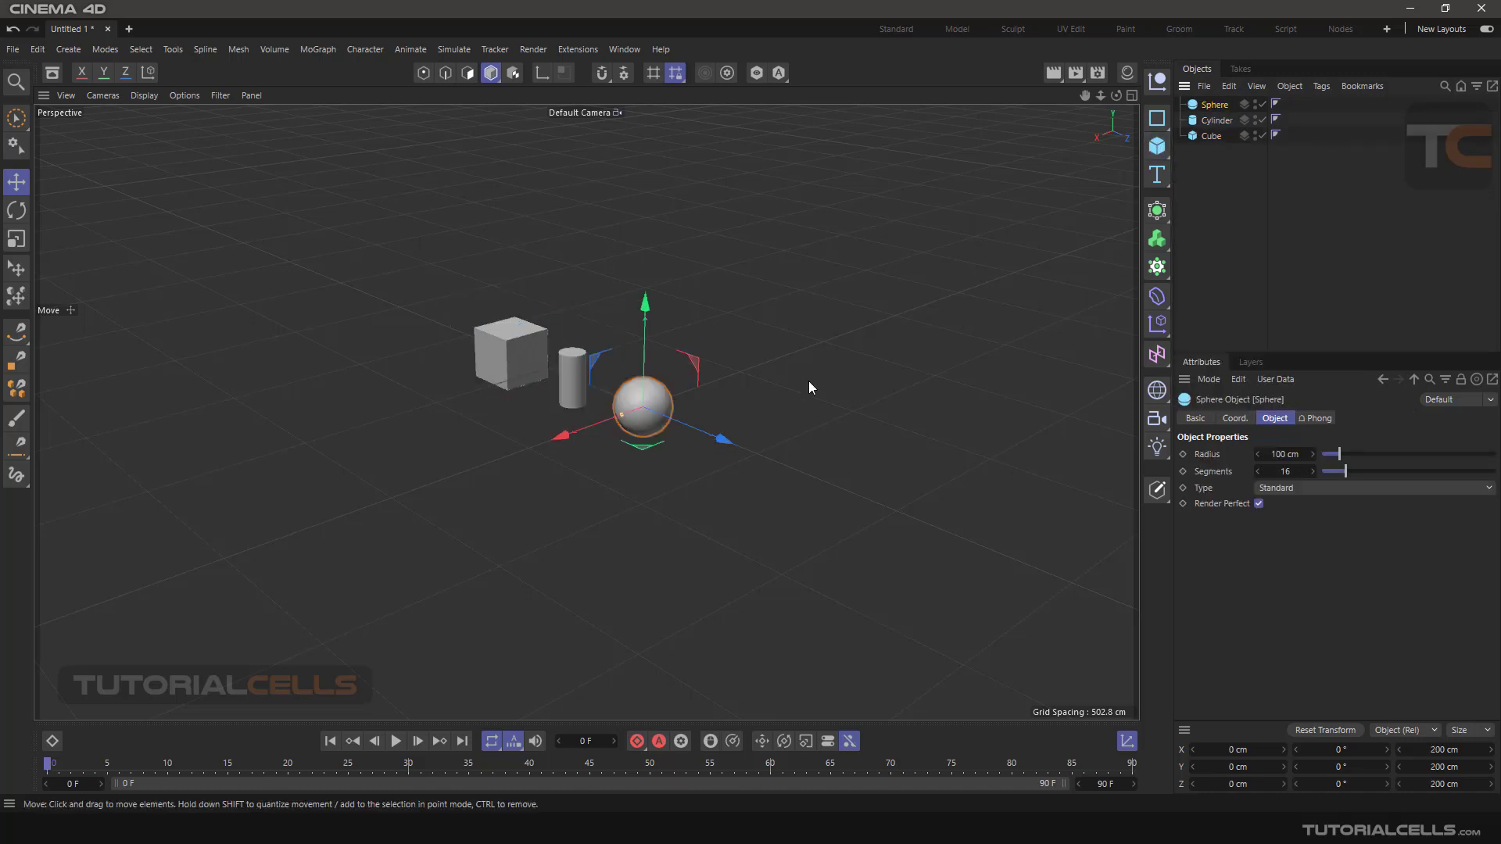
middle_click_drag(645, 336, 629, 301, "alt")
left_click_drag(638, 375, 647, 388)
scroll(647, 388, "up", 2)
left_click(683, 344)
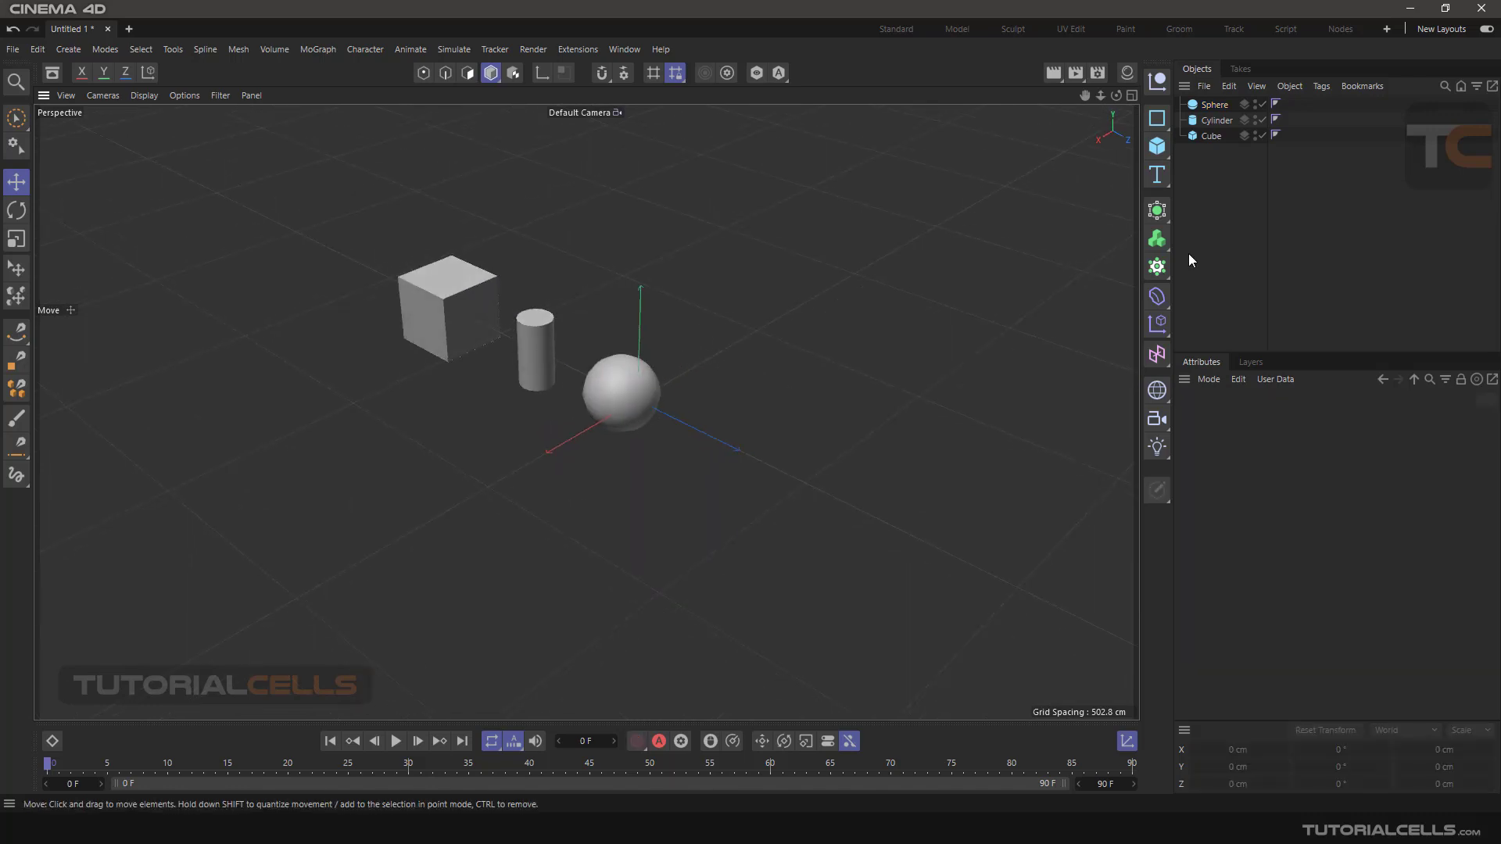
left_click(1207, 138)
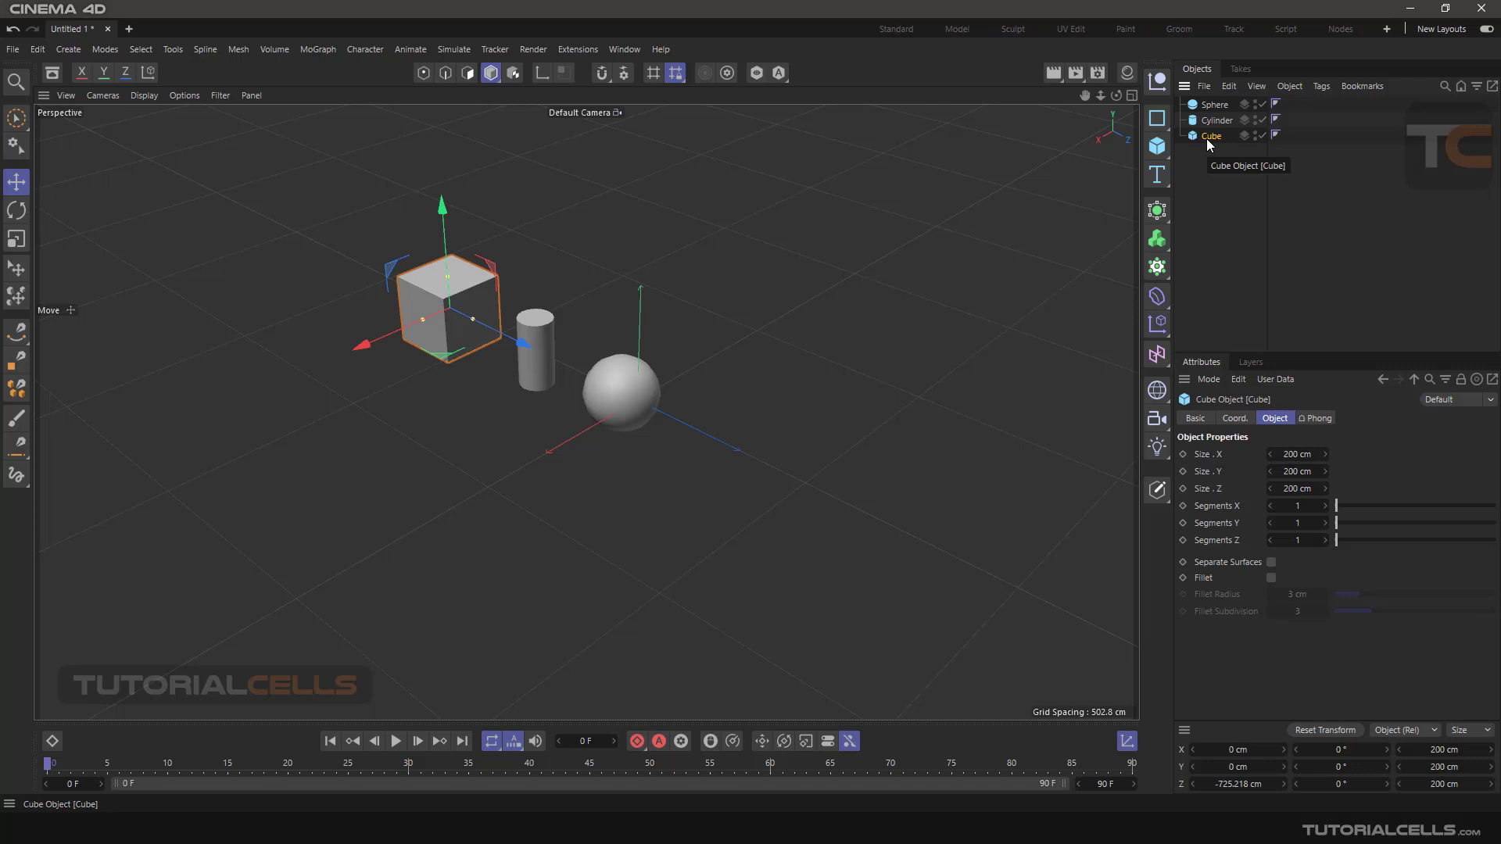
Step: Drag the Cube row above Sphere and Cylinder to the top of the Object Manager
left_click_drag(1207, 138, 1224, 122)
left_click_drag(1217, 120, 1214, 98)
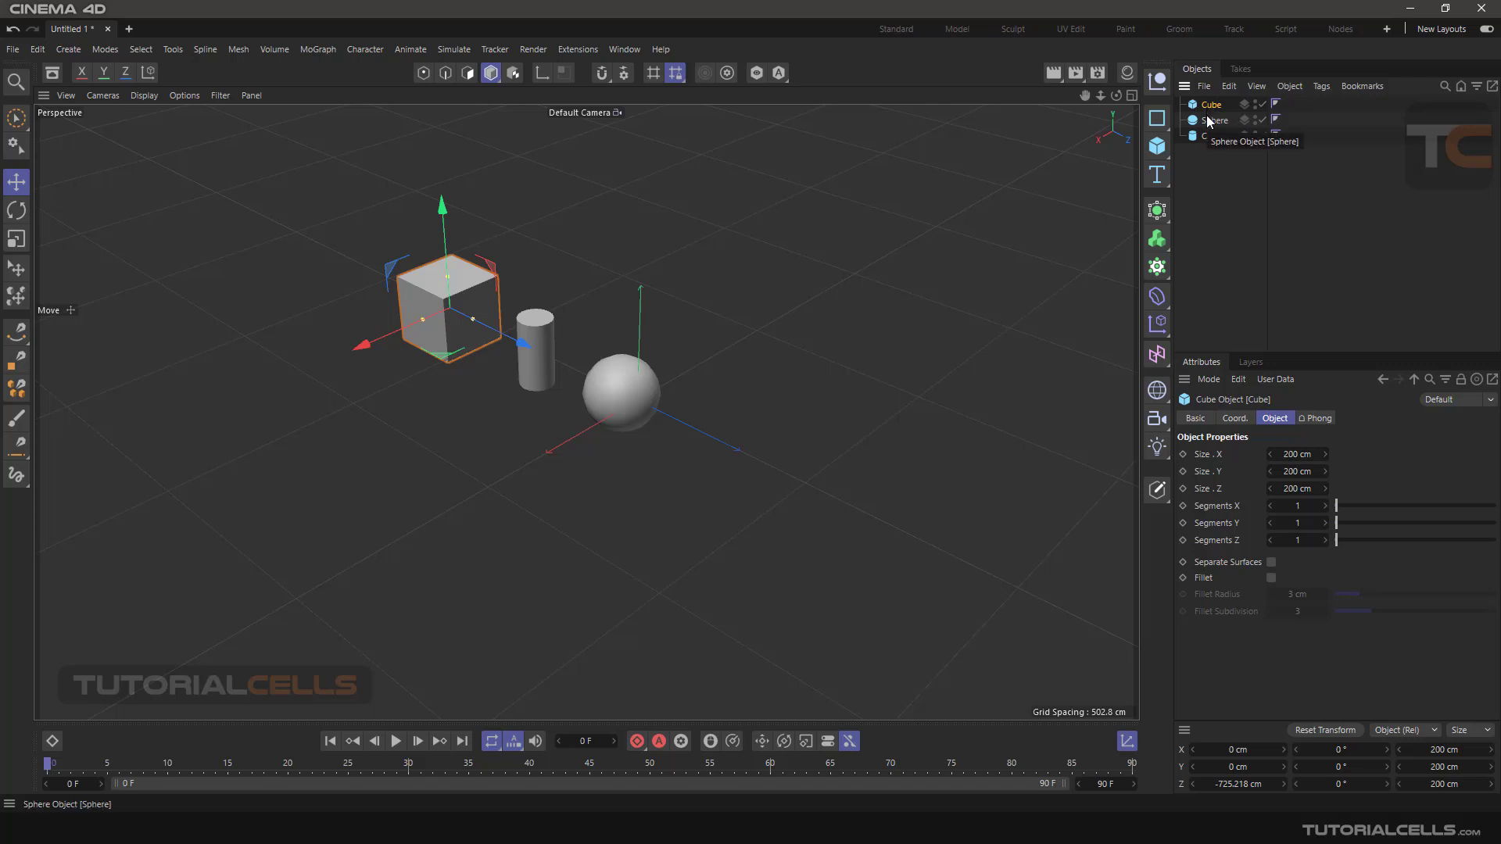
Step: Make the Sphere a child of the Cylinder in the Object Manager
left_click(1207, 120)
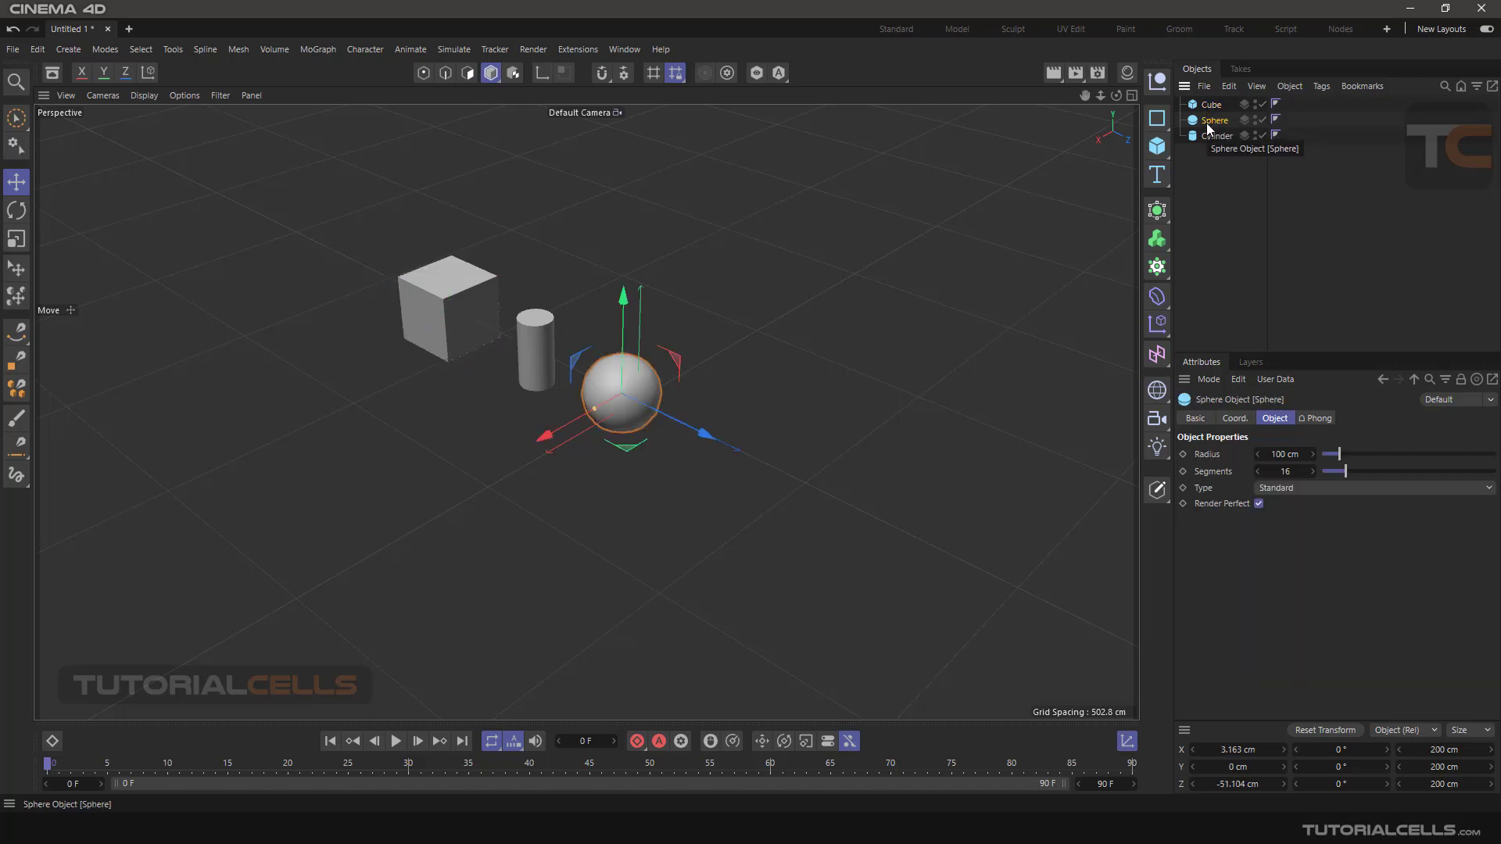
left_click_drag(1207, 124, 1209, 147)
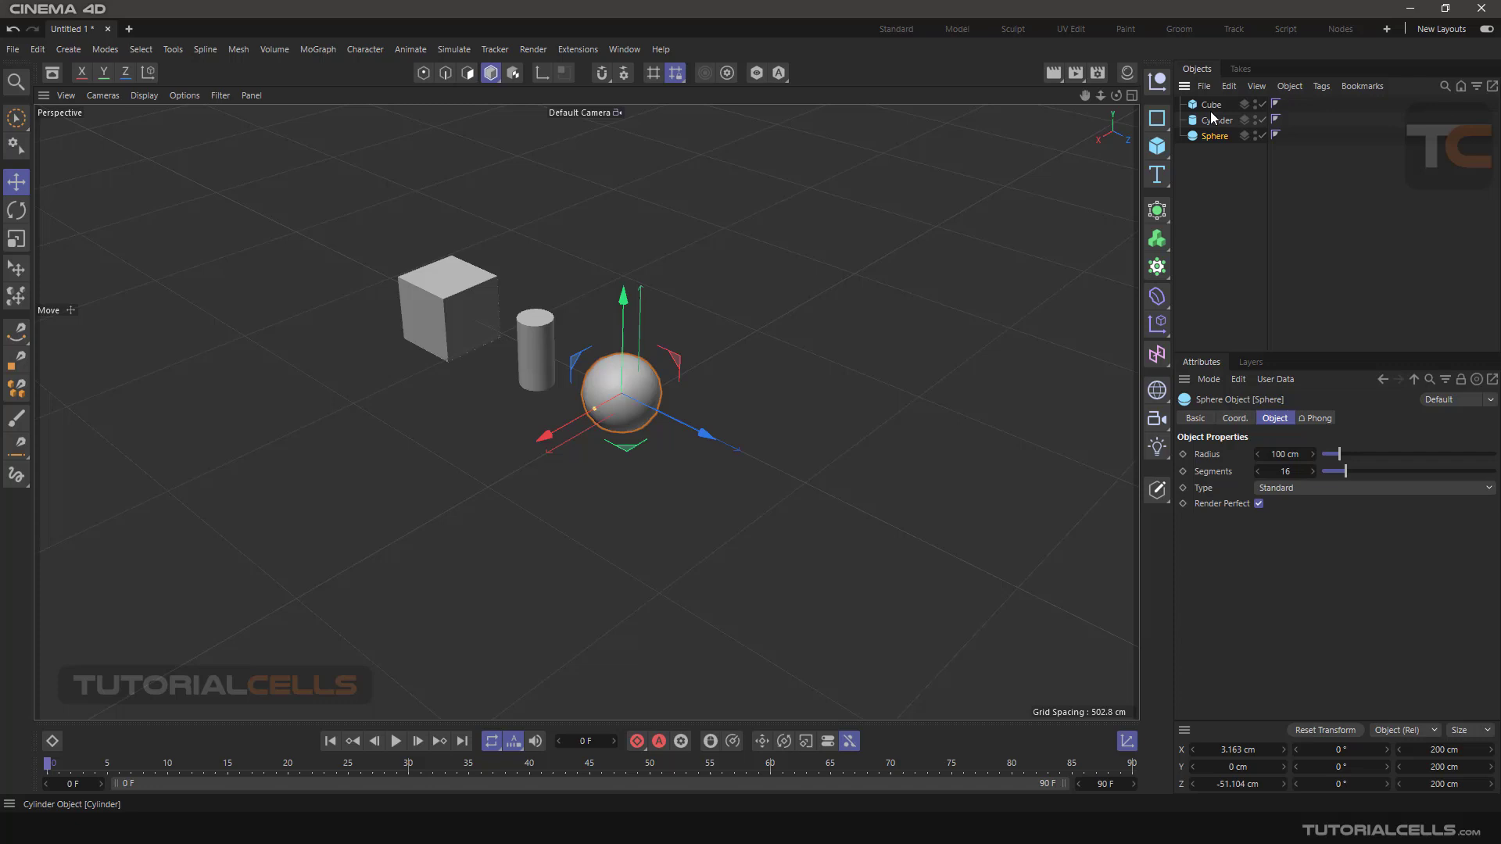
left_click(1211, 108)
left_click(1213, 122)
left_click(1213, 139)
left_click(1199, 180)
left_click(1213, 136)
left_click_drag(1216, 124, 1217, 120)
Step: Make the Cylinder, with its Sphere, a child of the Cube
left_click(1216, 120)
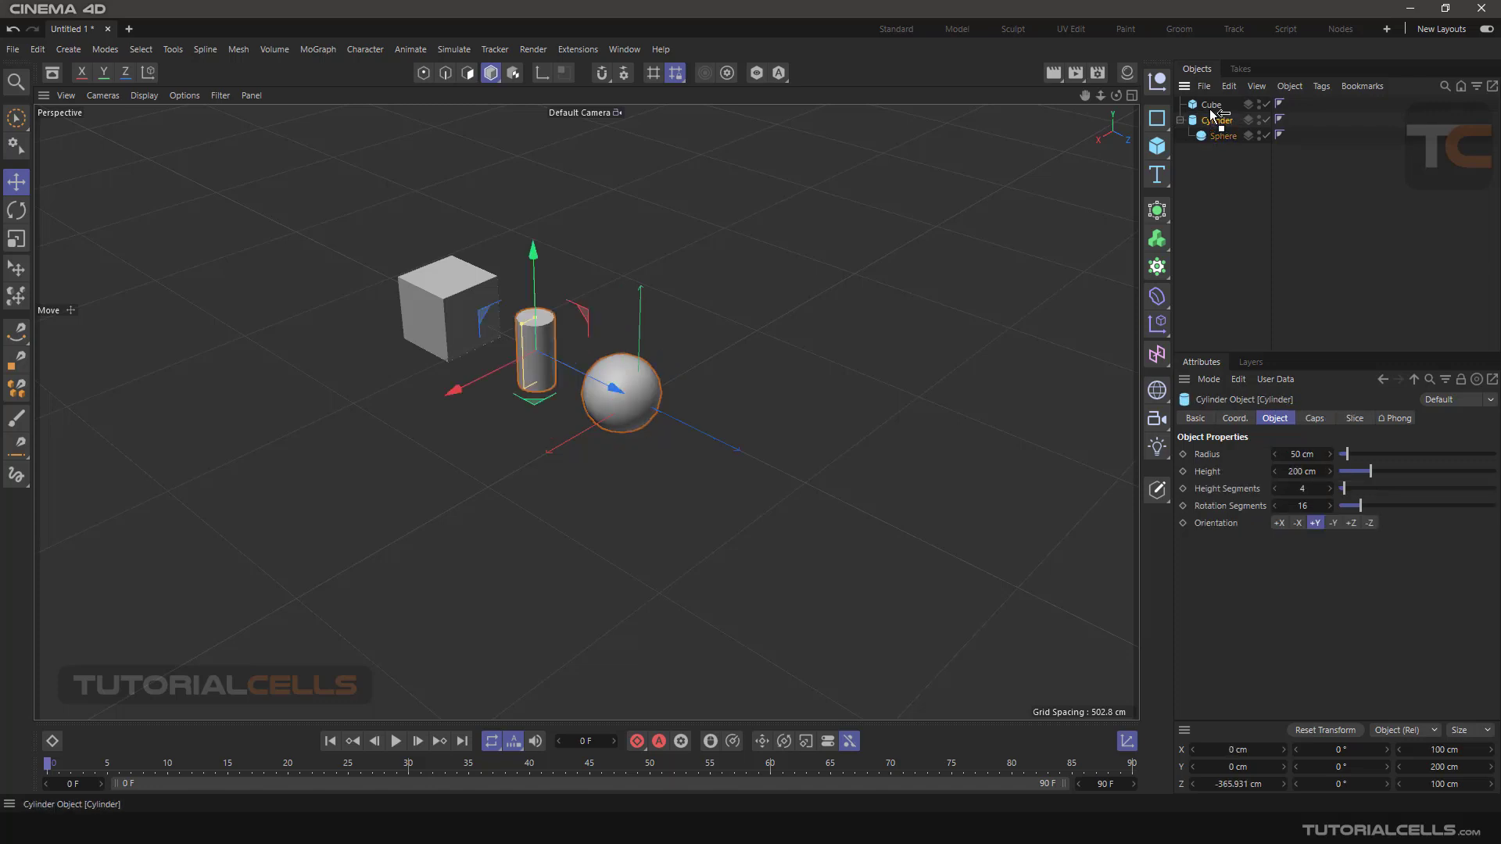
left_click_drag(1213, 106, 1214, 109)
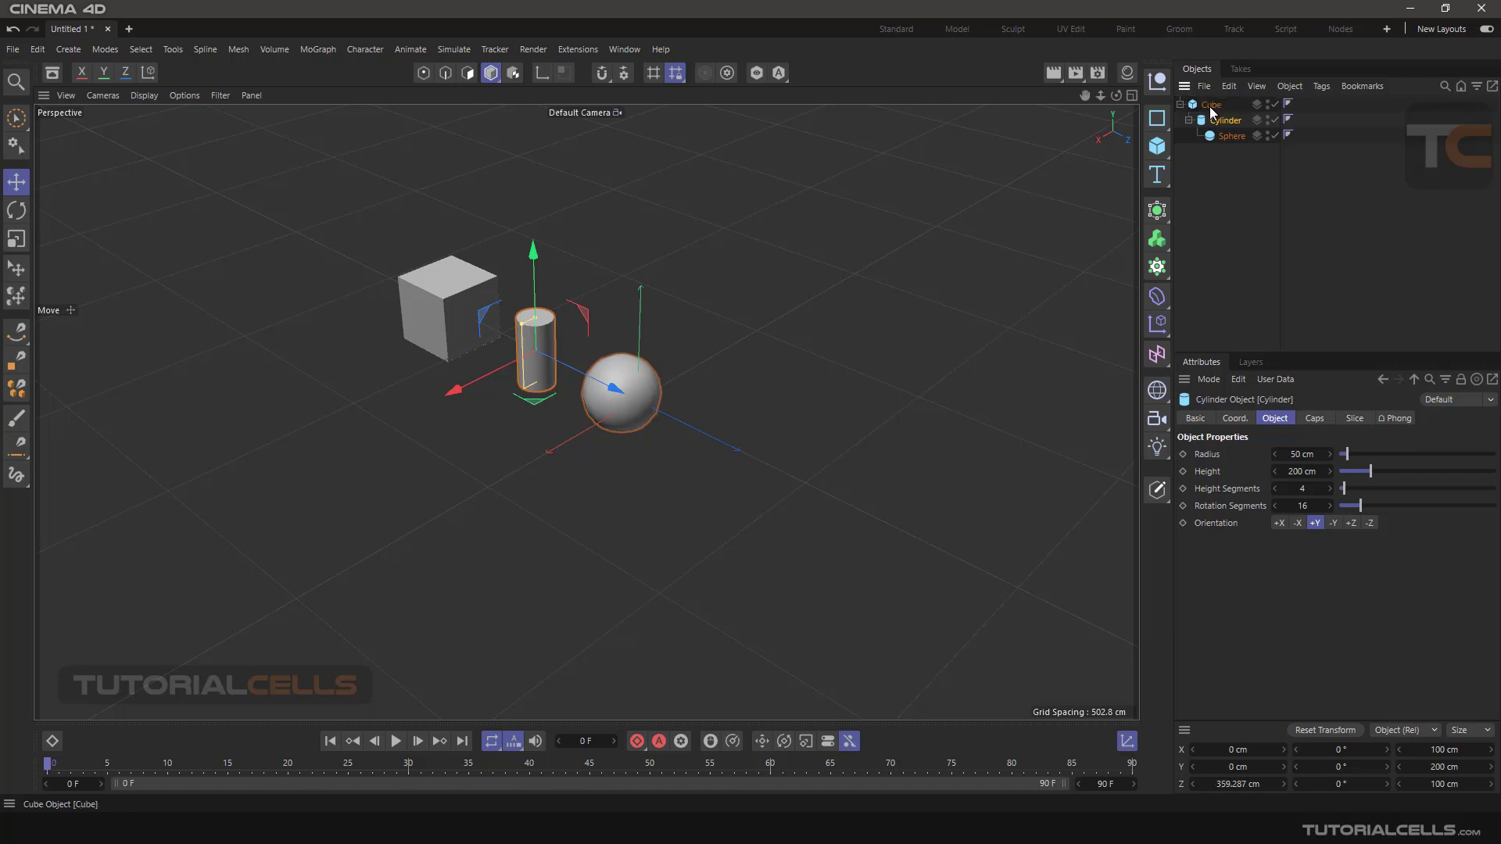
left_click(1209, 107)
left_click(1229, 142)
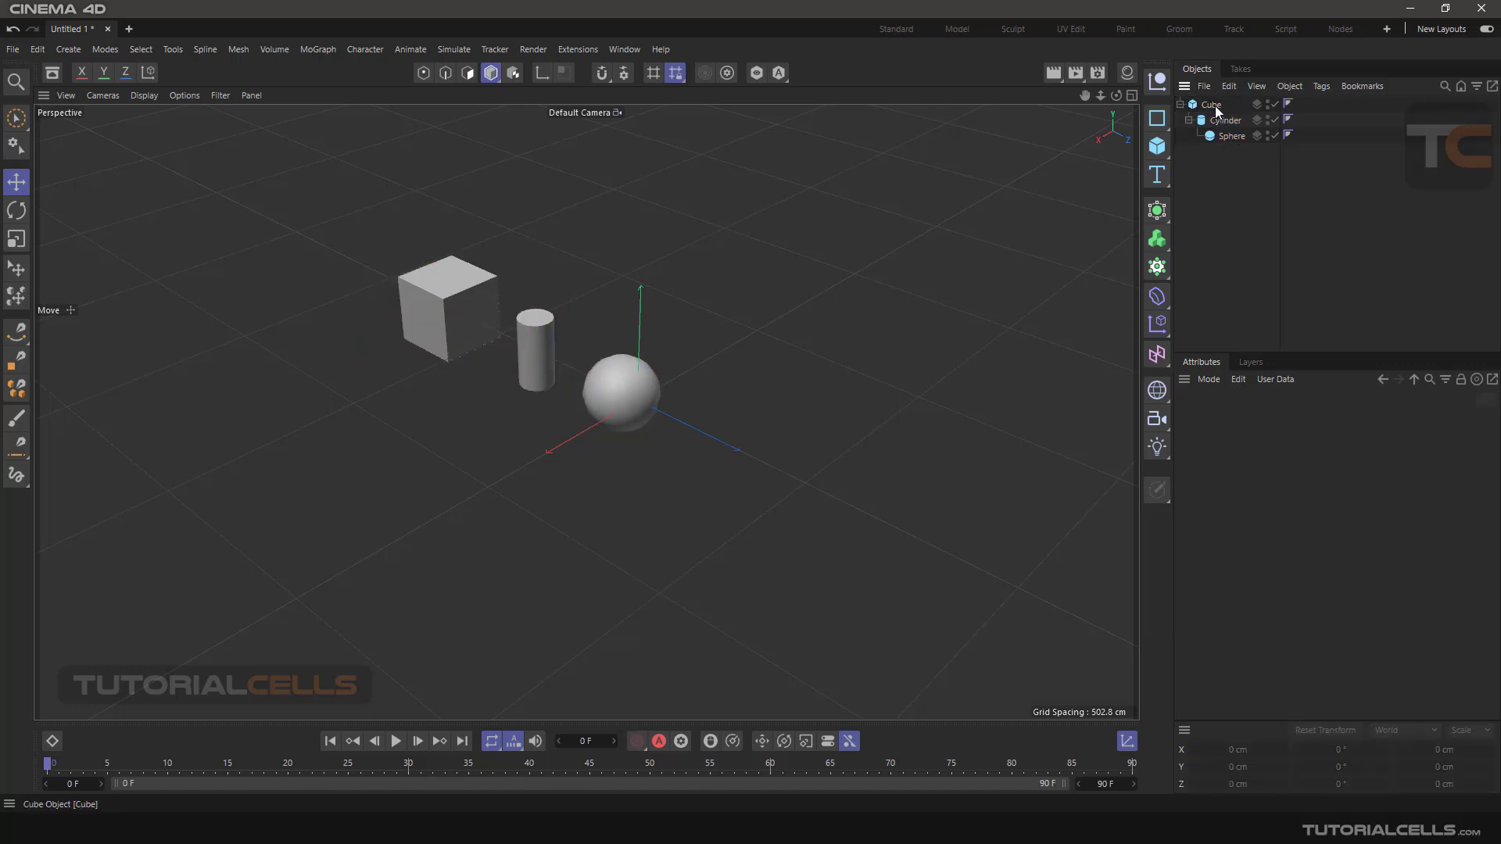
left_click(1213, 105)
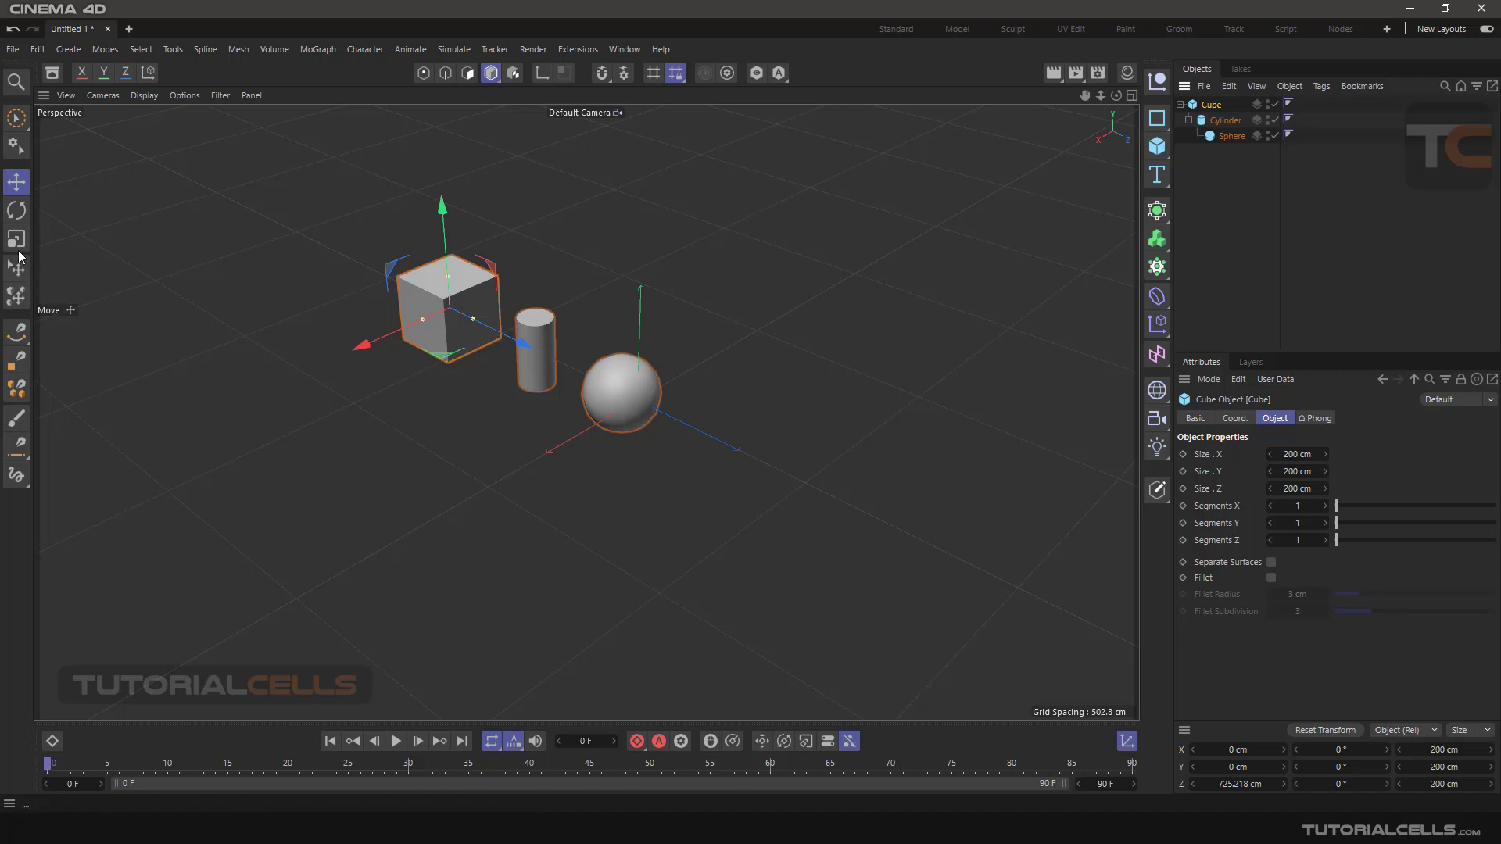
Step: Rotate the Cube so its child Cylinder and Sphere tilt along with it
left_click(16, 210)
left_click_drag(380, 334, 438, 364)
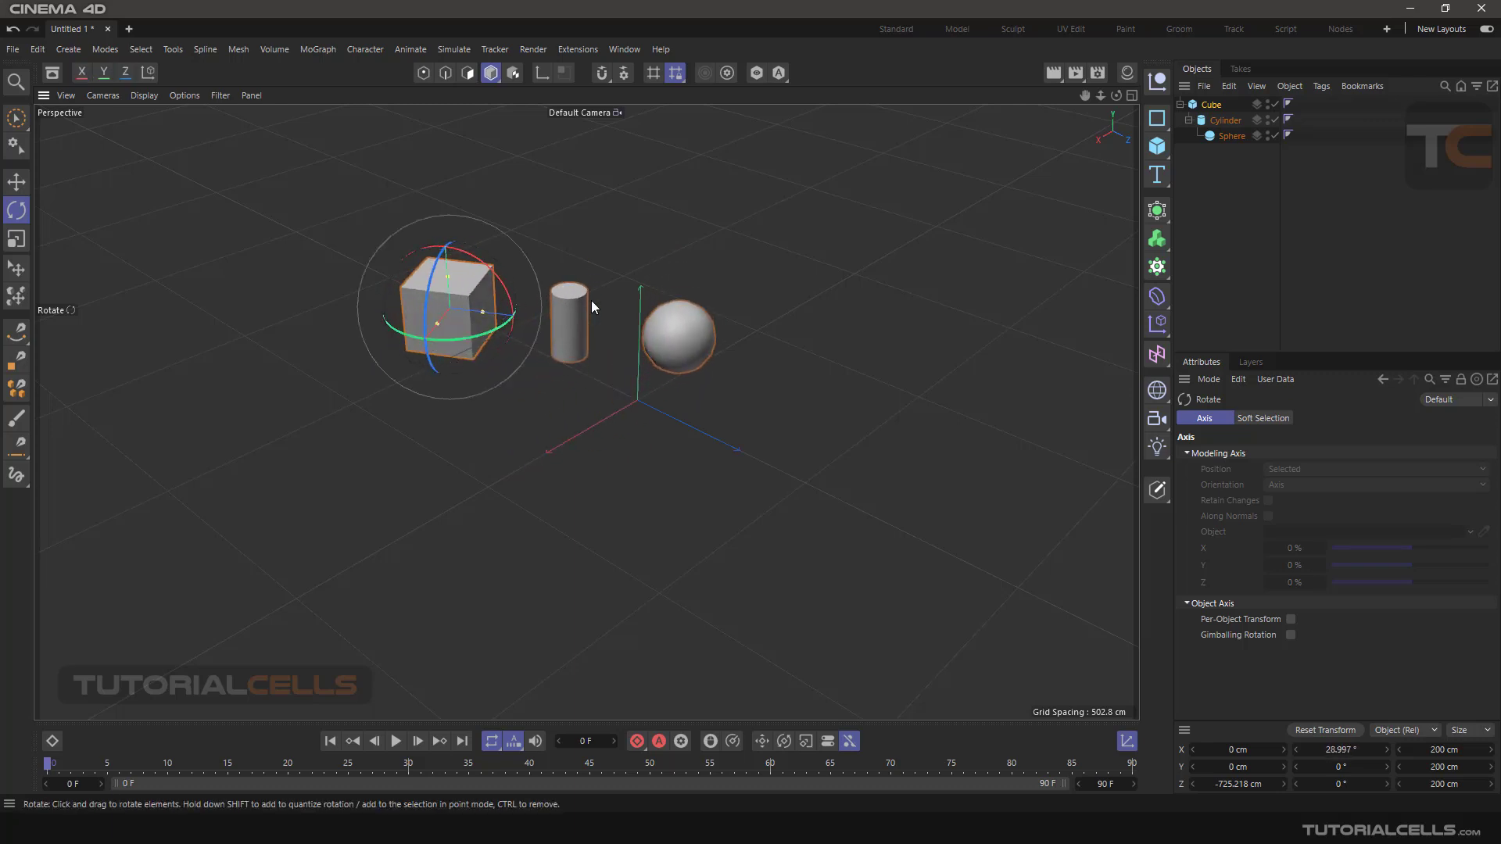
left_click(1229, 136)
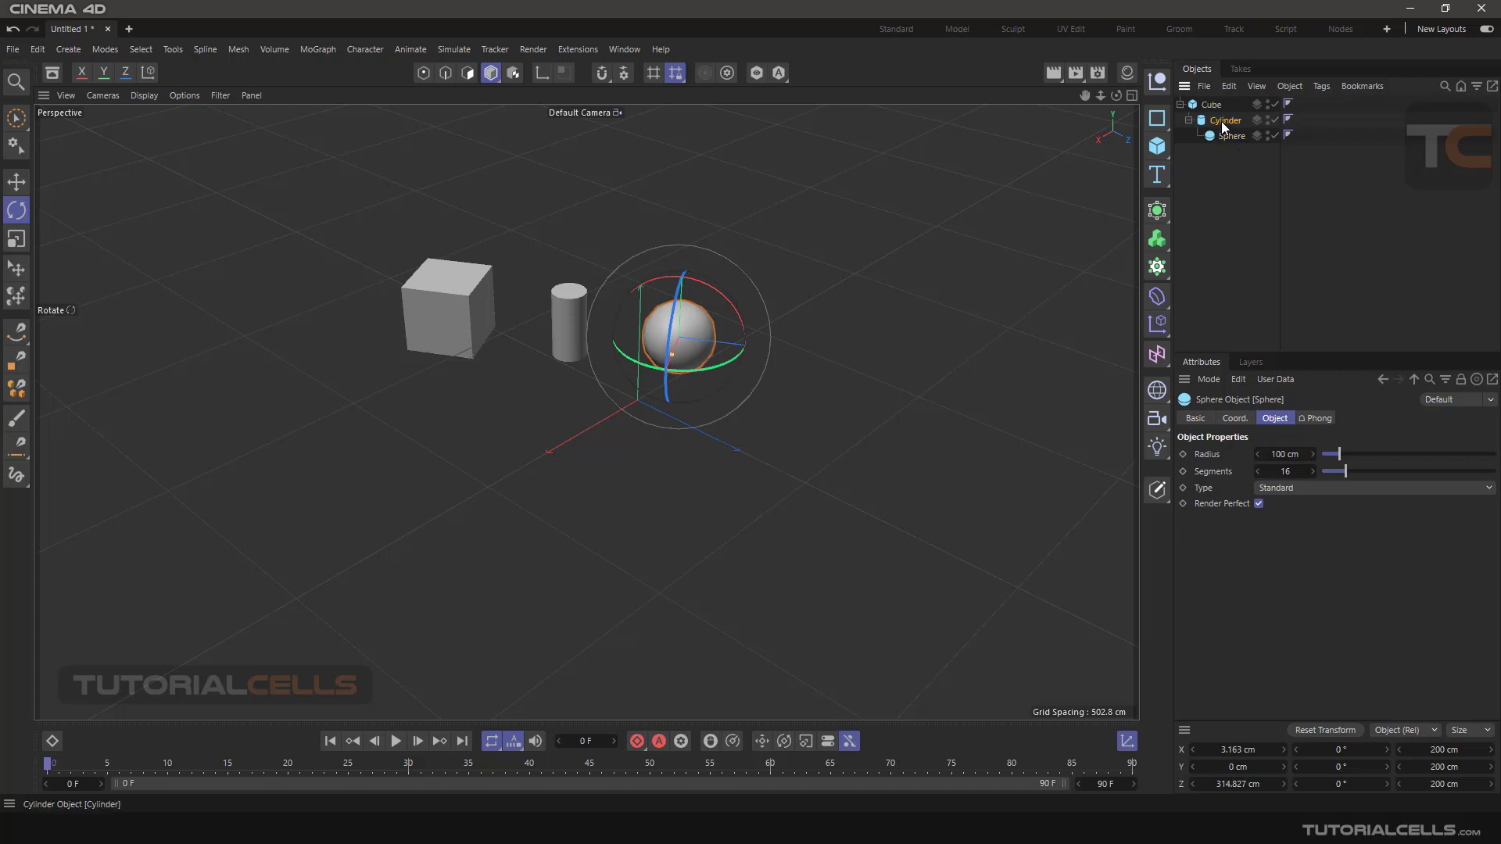
left_click(1221, 120)
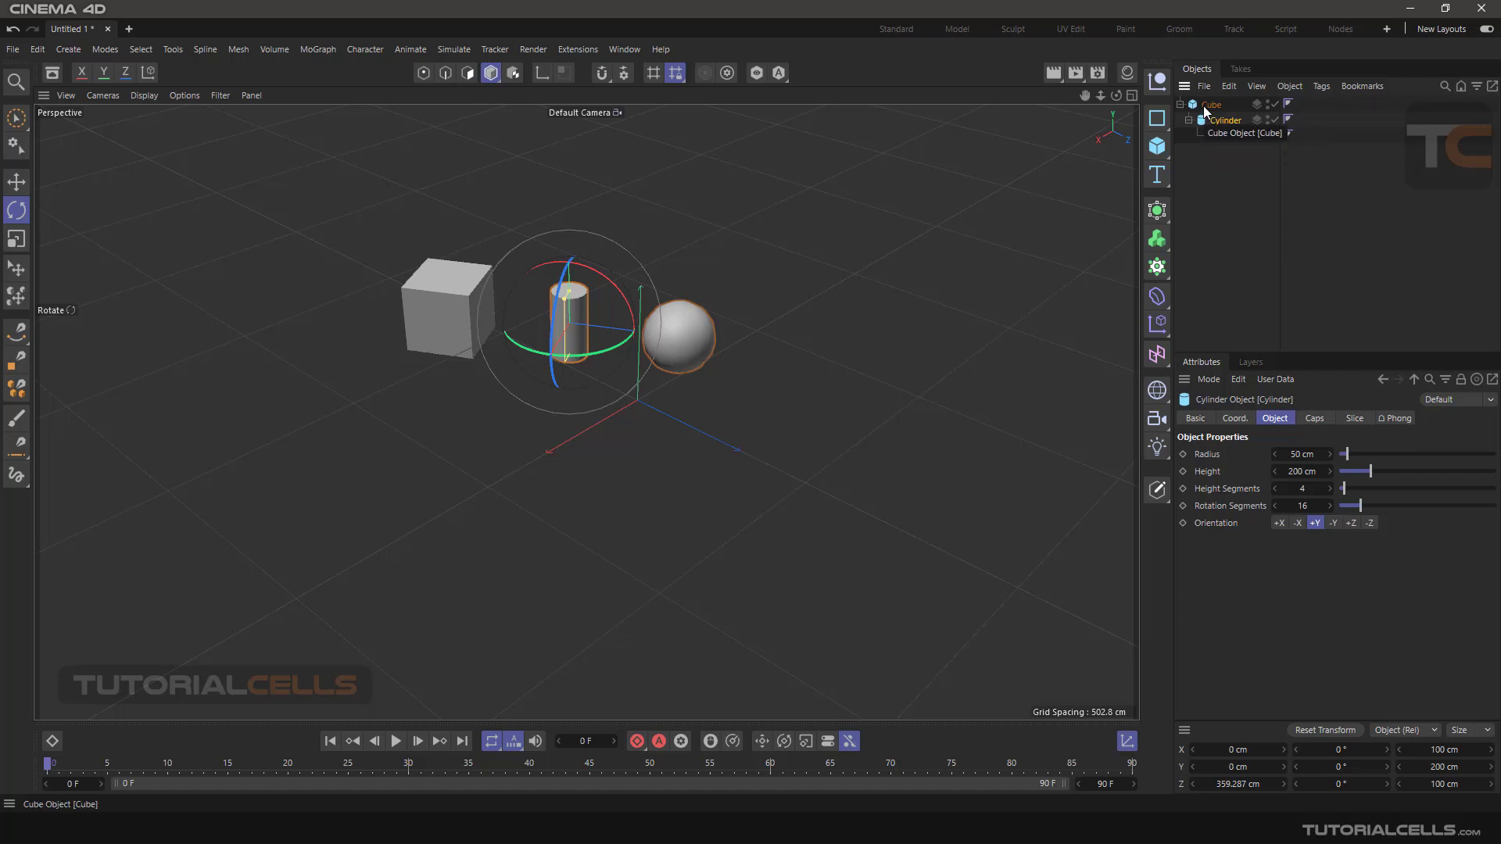
left_click(1204, 104)
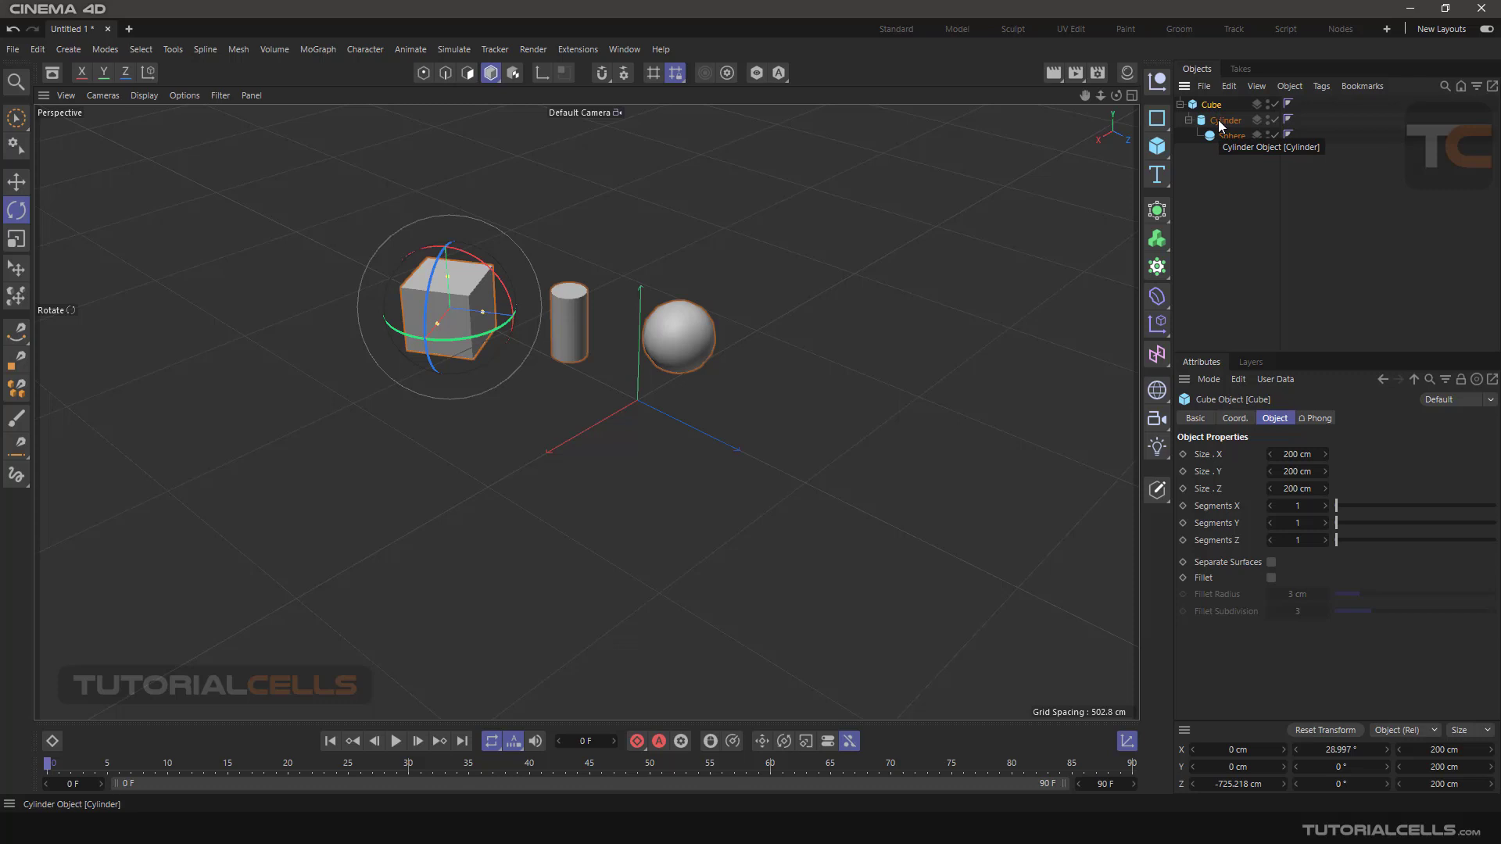
left_click_drag(483, 260, 462, 252)
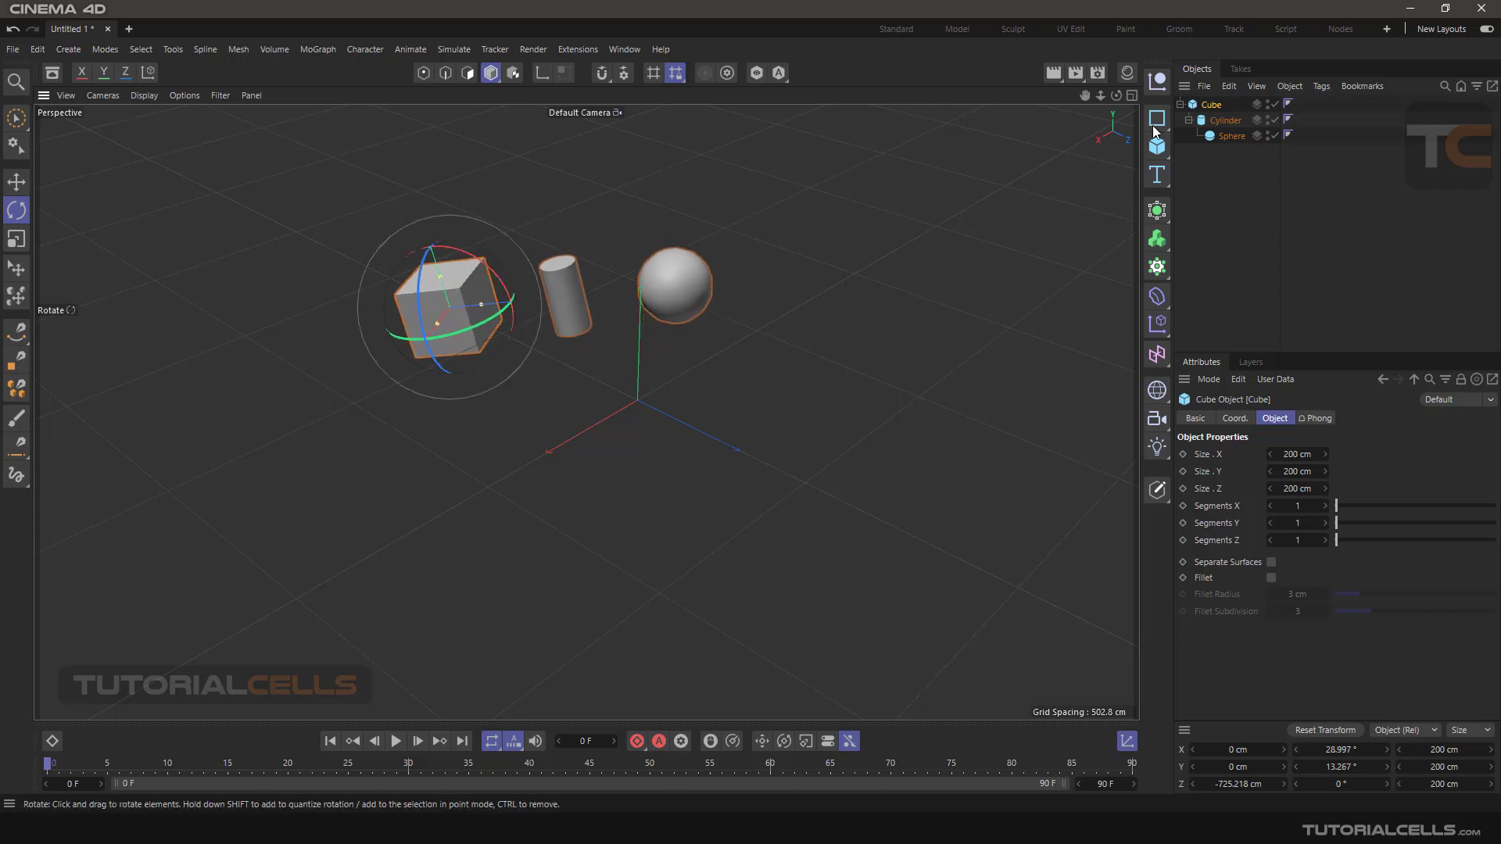
left_click(1215, 120)
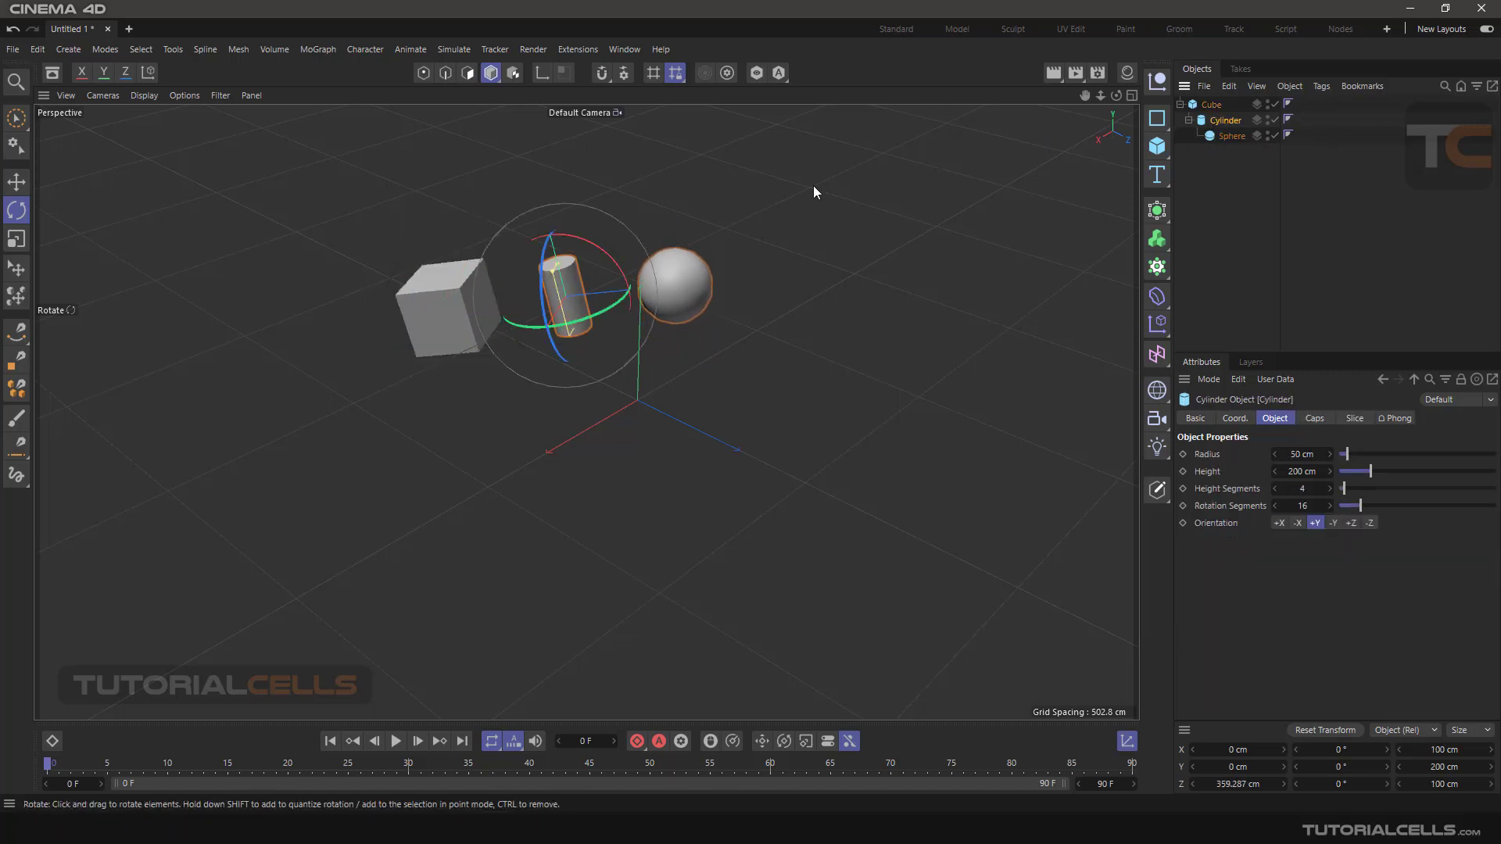
Step: Rotate the Cylinder about 36° with its Sphere, then turn and lift the Sphere upward
left_click_drag(594, 242, 537, 177)
left_click(1217, 136)
key("e")
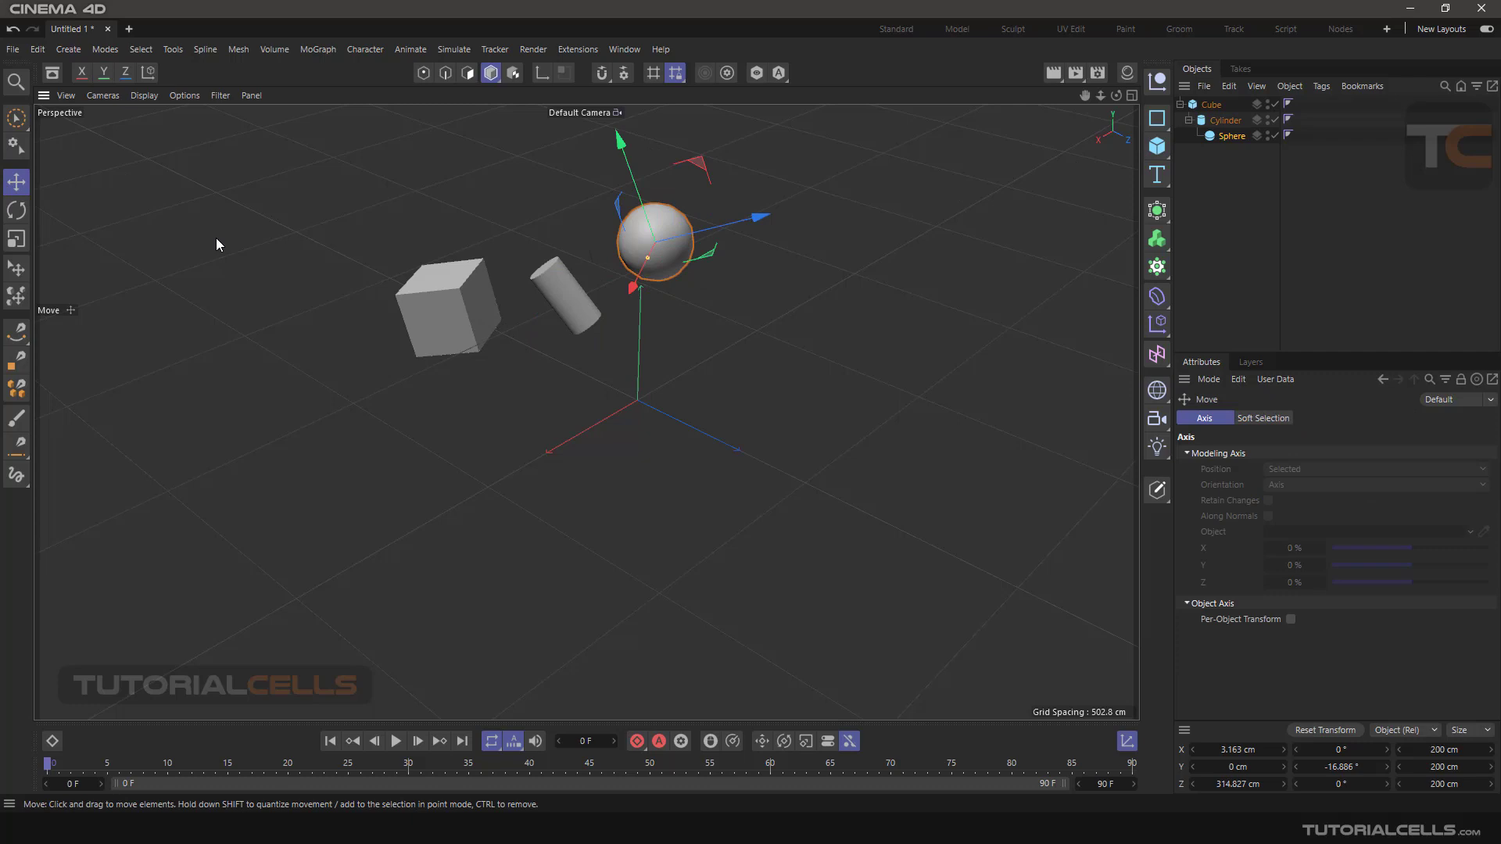
left_click_drag(629, 191, 616, 123)
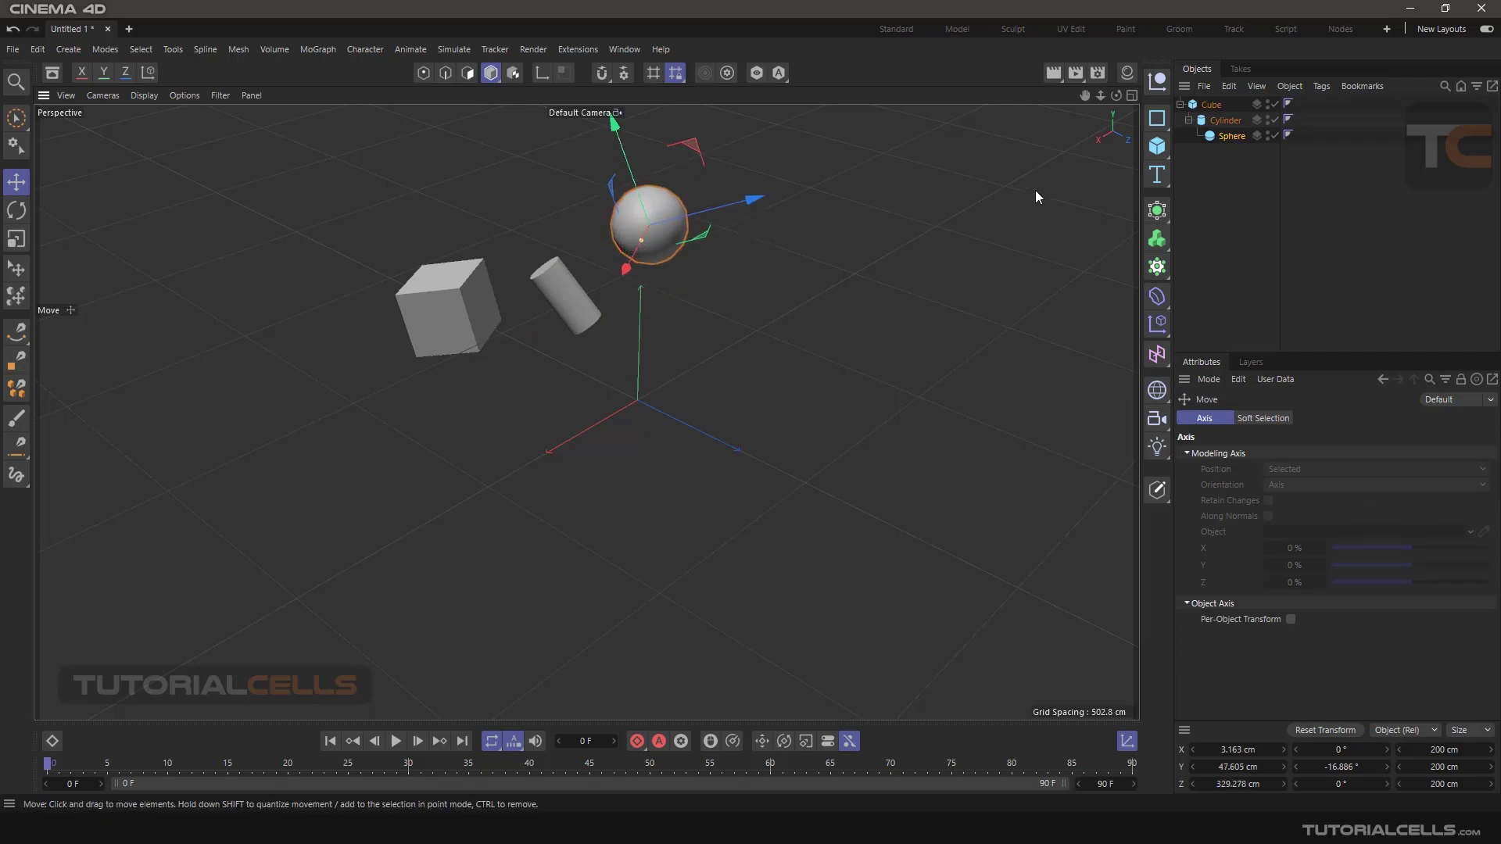
left_click(571, 235)
left_click_drag(561, 264, 599, 289, "alt")
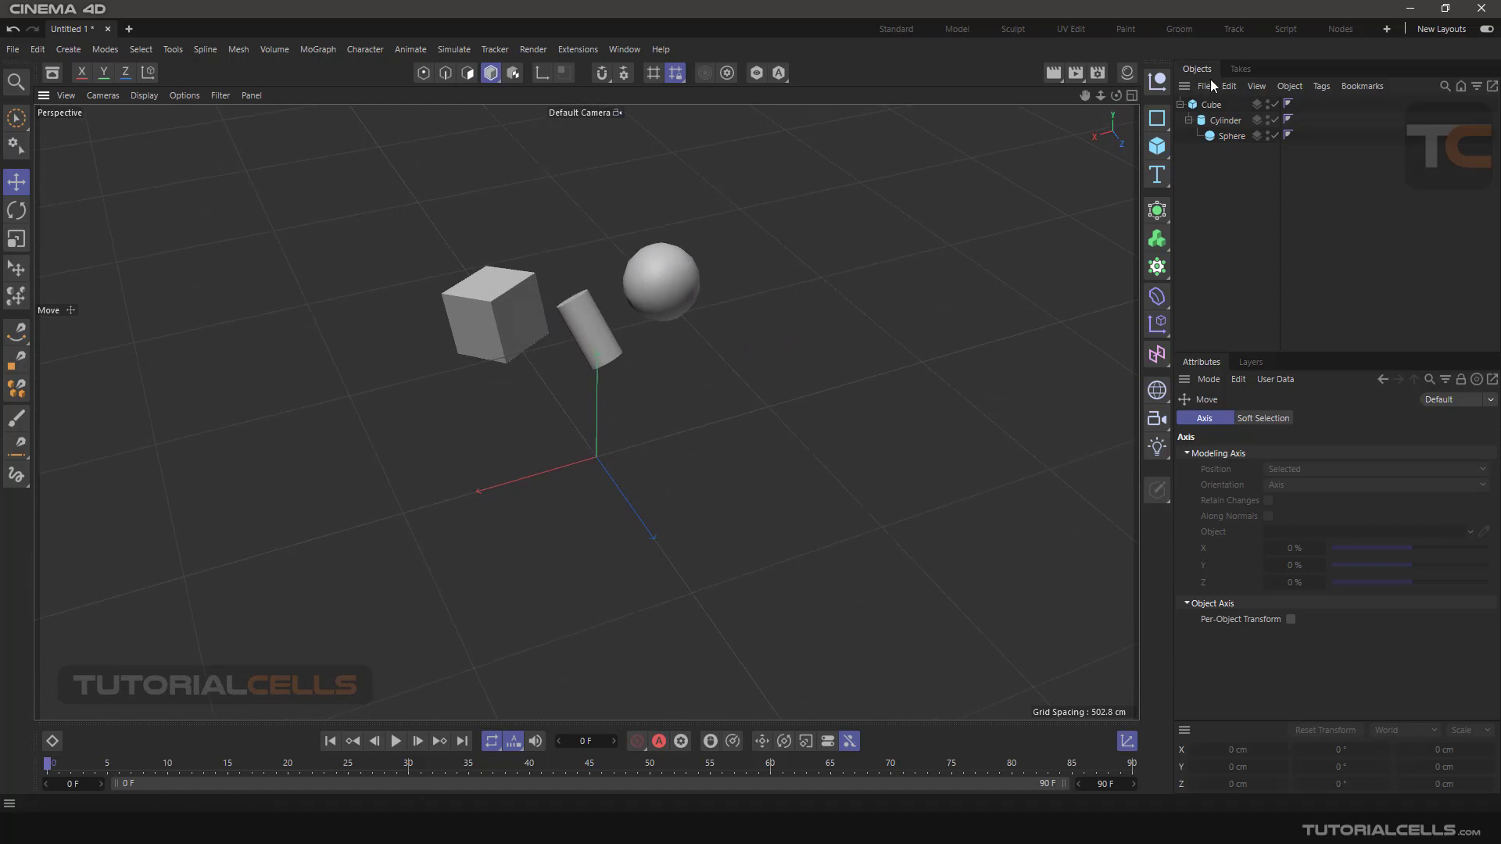
left_click(1216, 107)
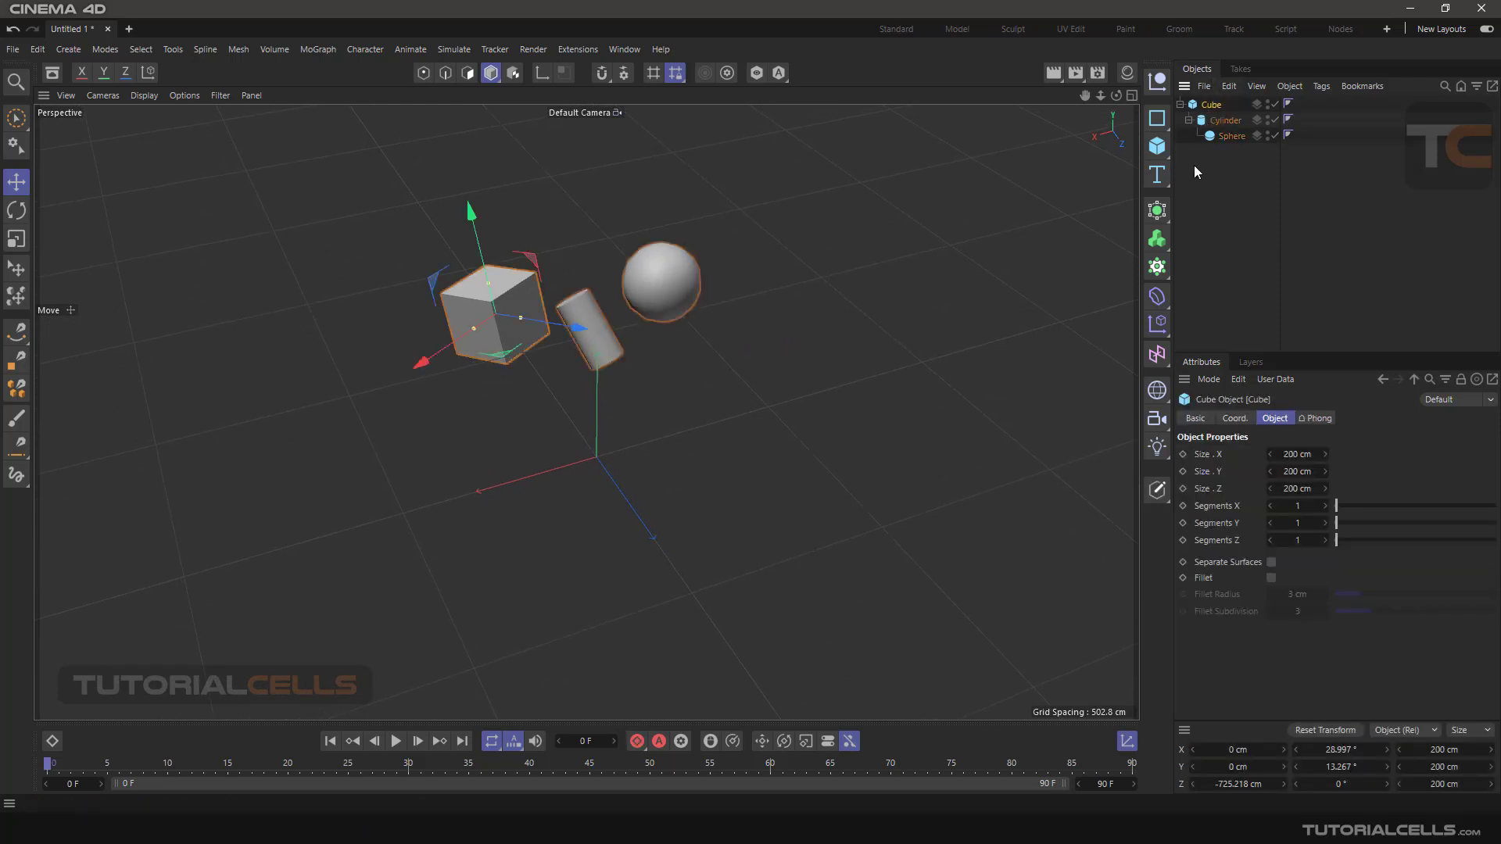
Step: Delete the Cube hierarchy and add a fresh cylinder, raised upward
key("Delete")
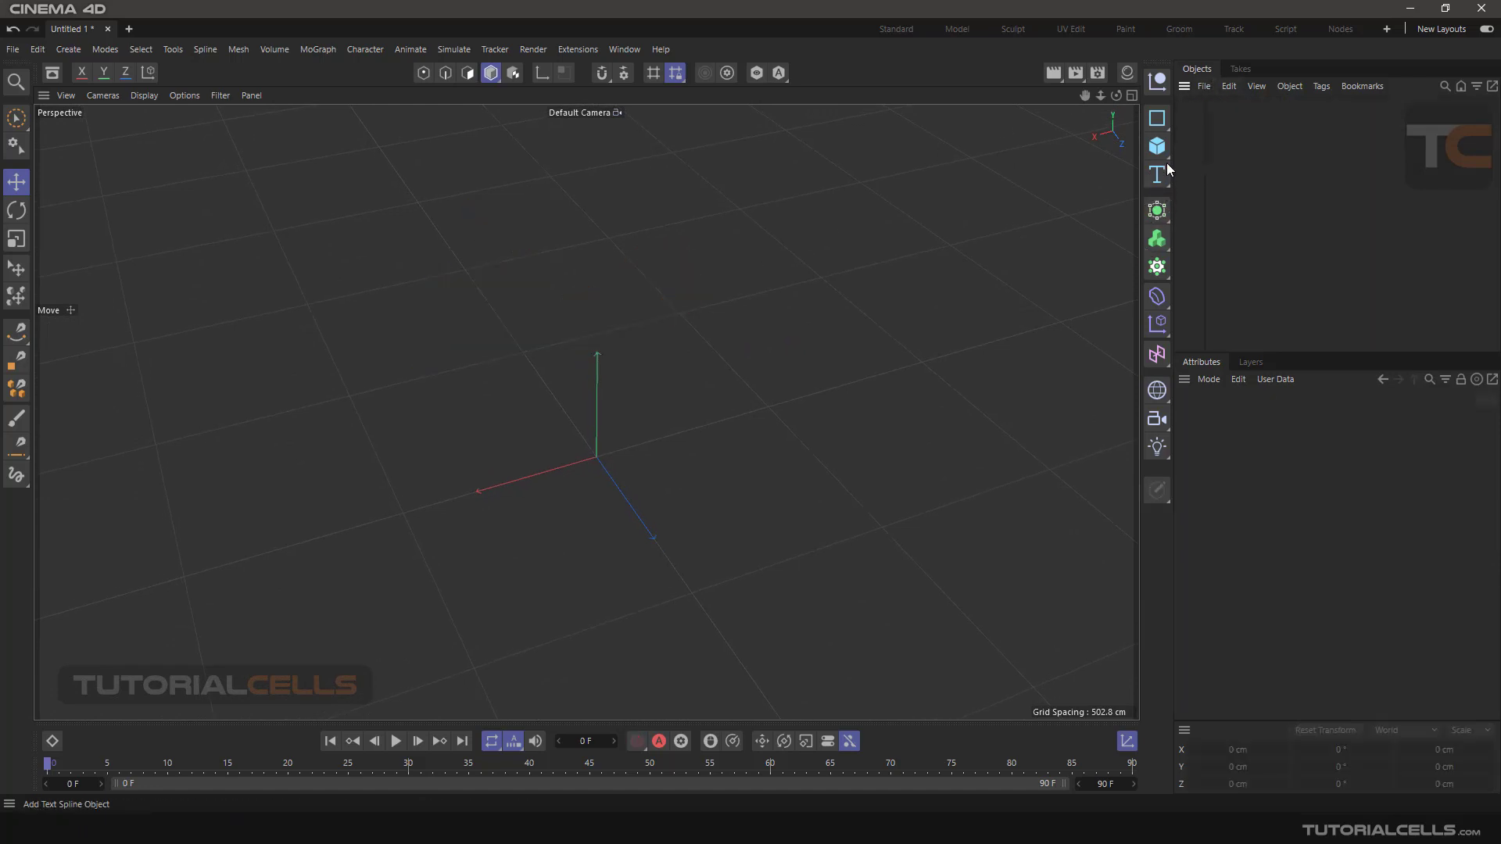
left_click(1161, 148)
left_click(1301, 168)
left_click_drag(592, 368, 592, 323)
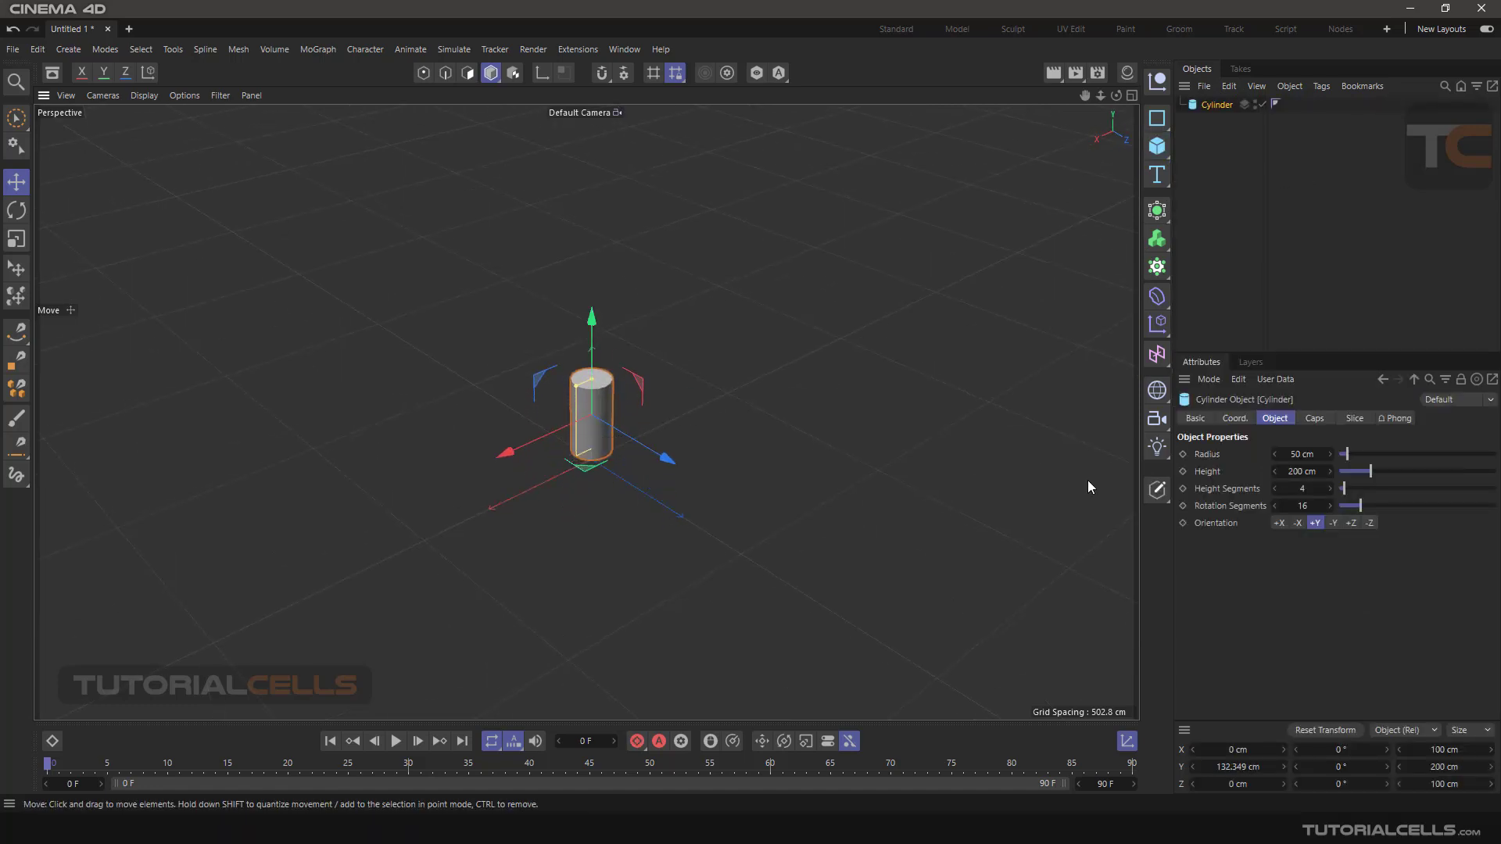
Step: Give the cylinder 54 height segments and a height of 334.278 cm
left_click_drag(1344, 489, 1423, 488)
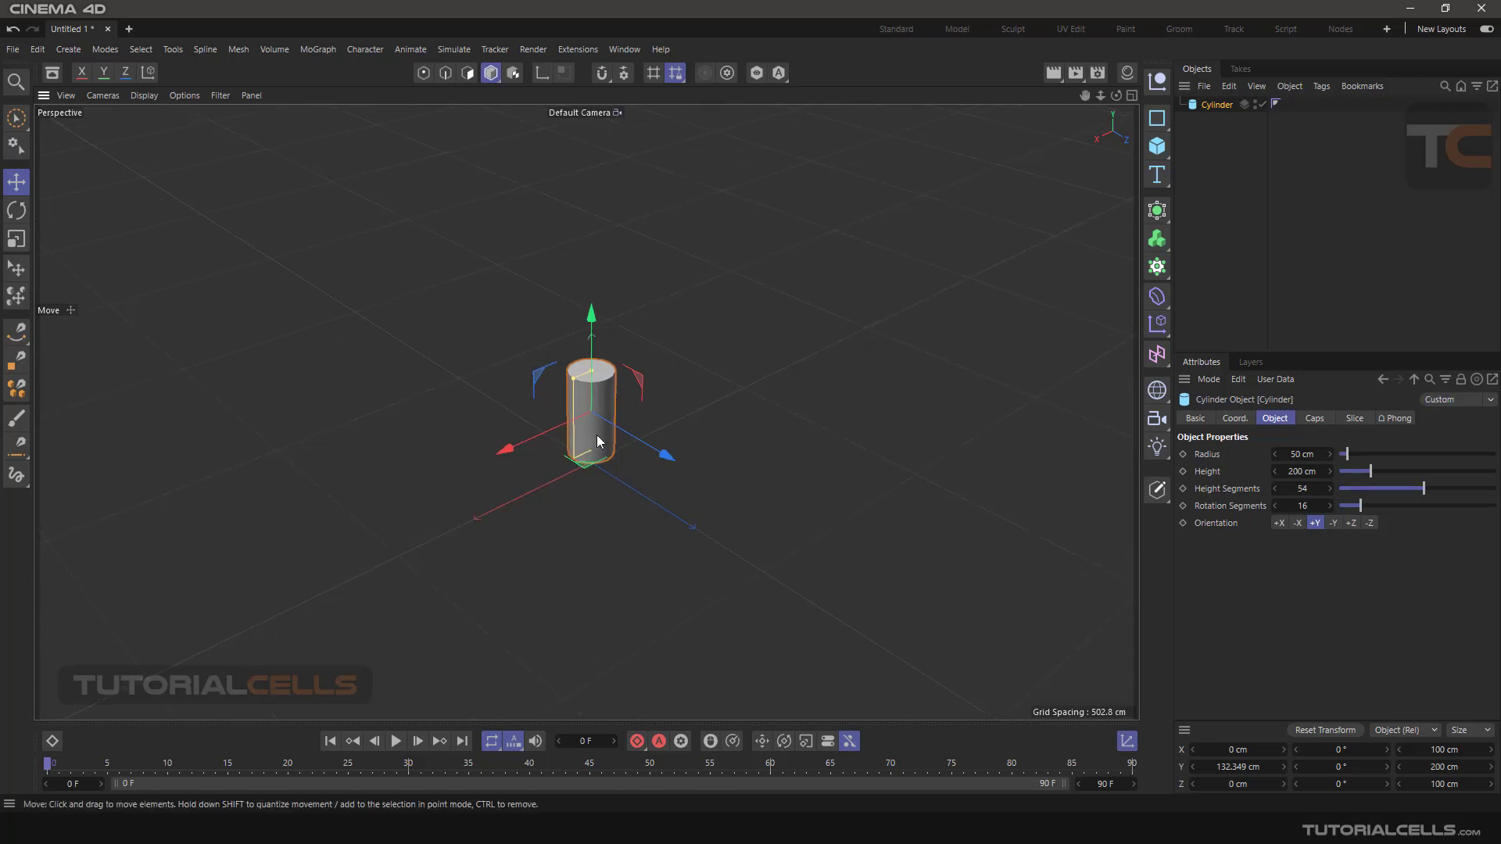
scroll(597, 436, "up", 3)
scroll(598, 436, "up", 3)
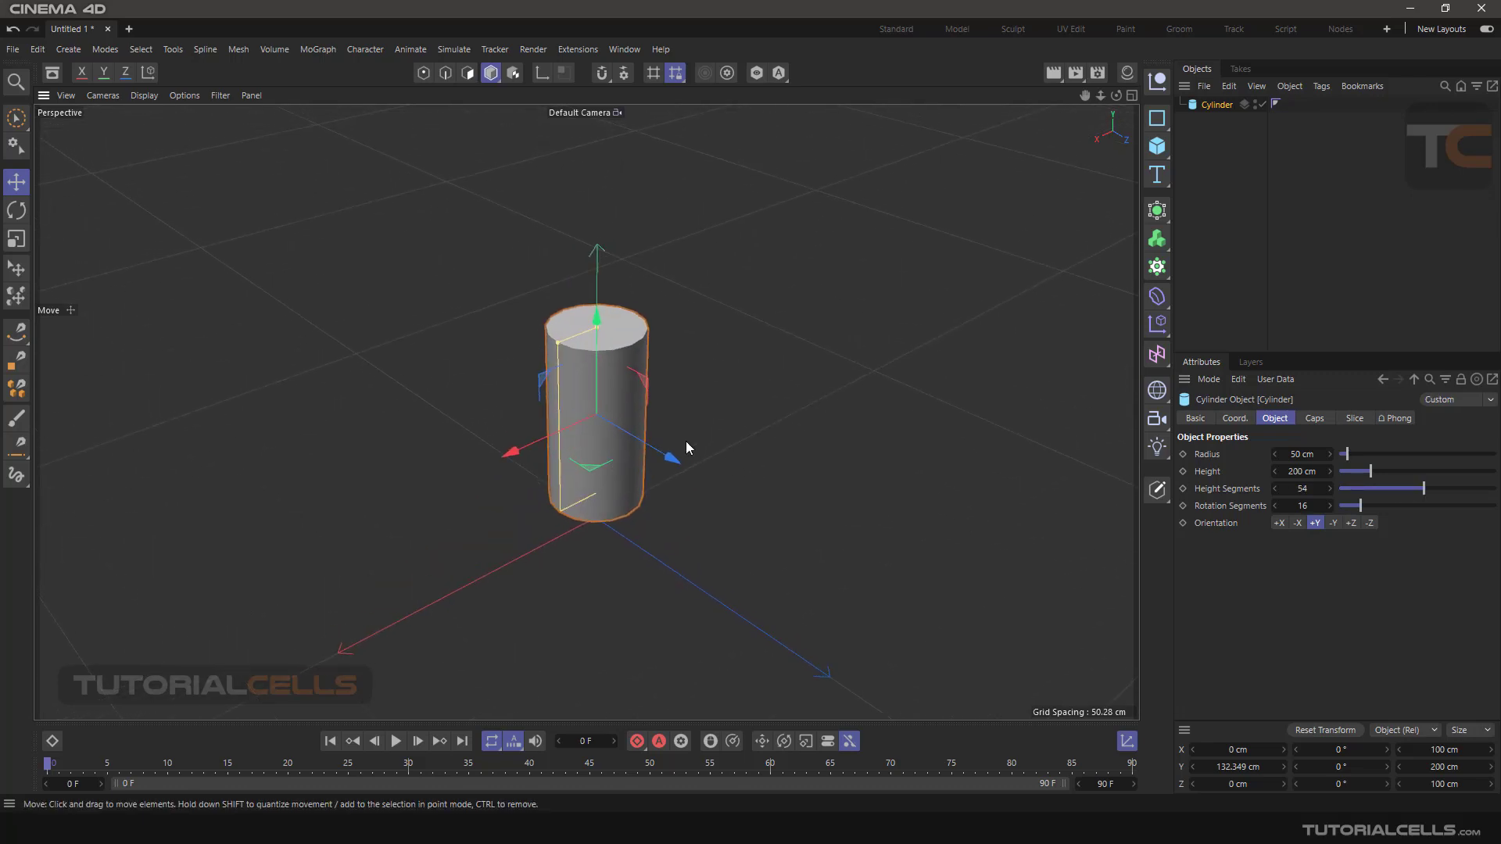
left_click_drag(556, 347, 606, 258)
scroll(606, 258, "down", 2)
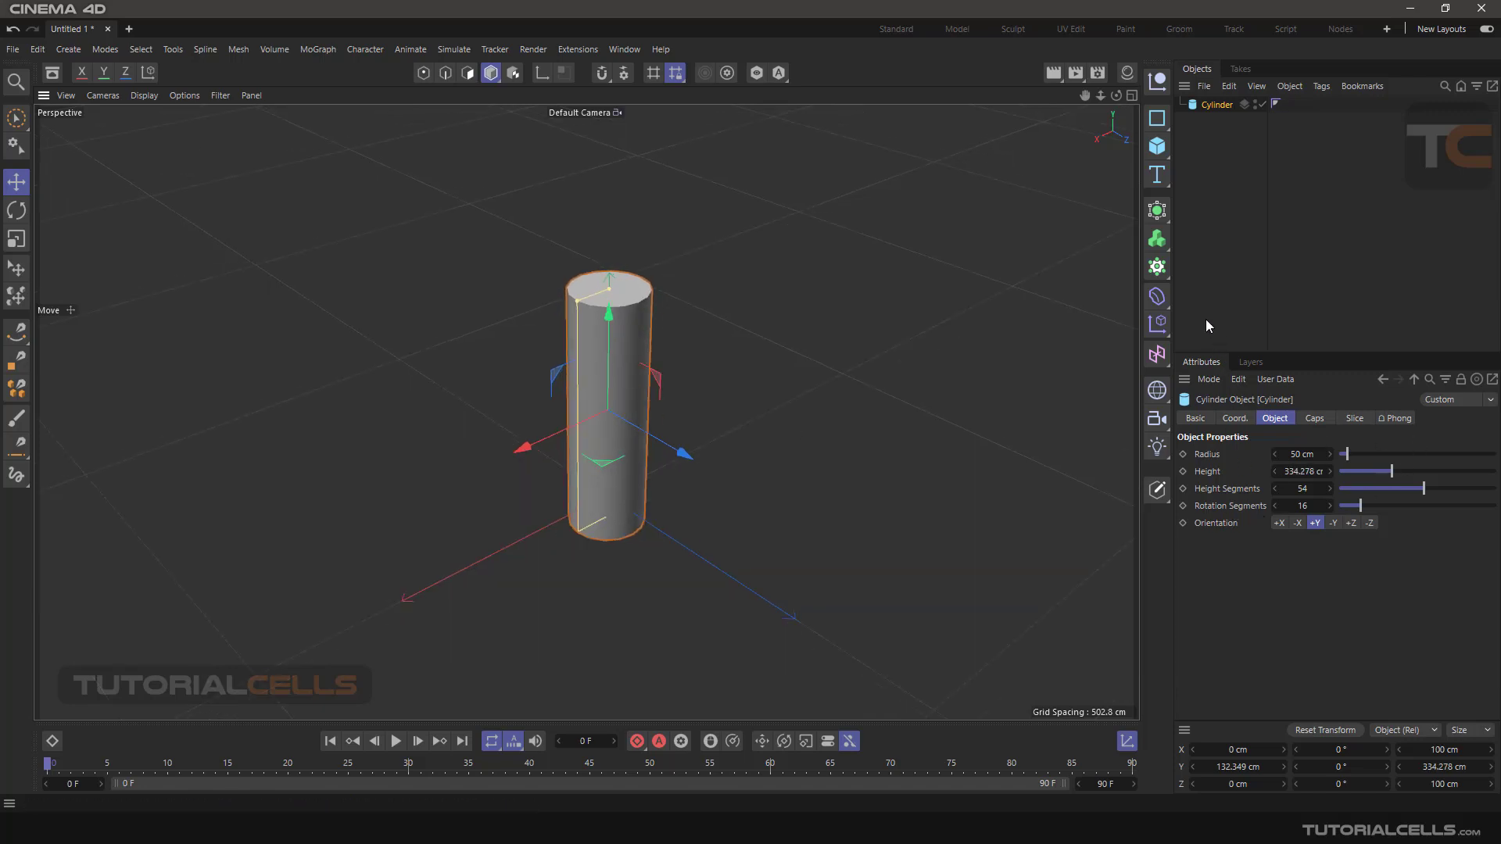
Step: Nest a Bend deformer under the Cylinder with -71° strength and 282° angle
left_click(1163, 306)
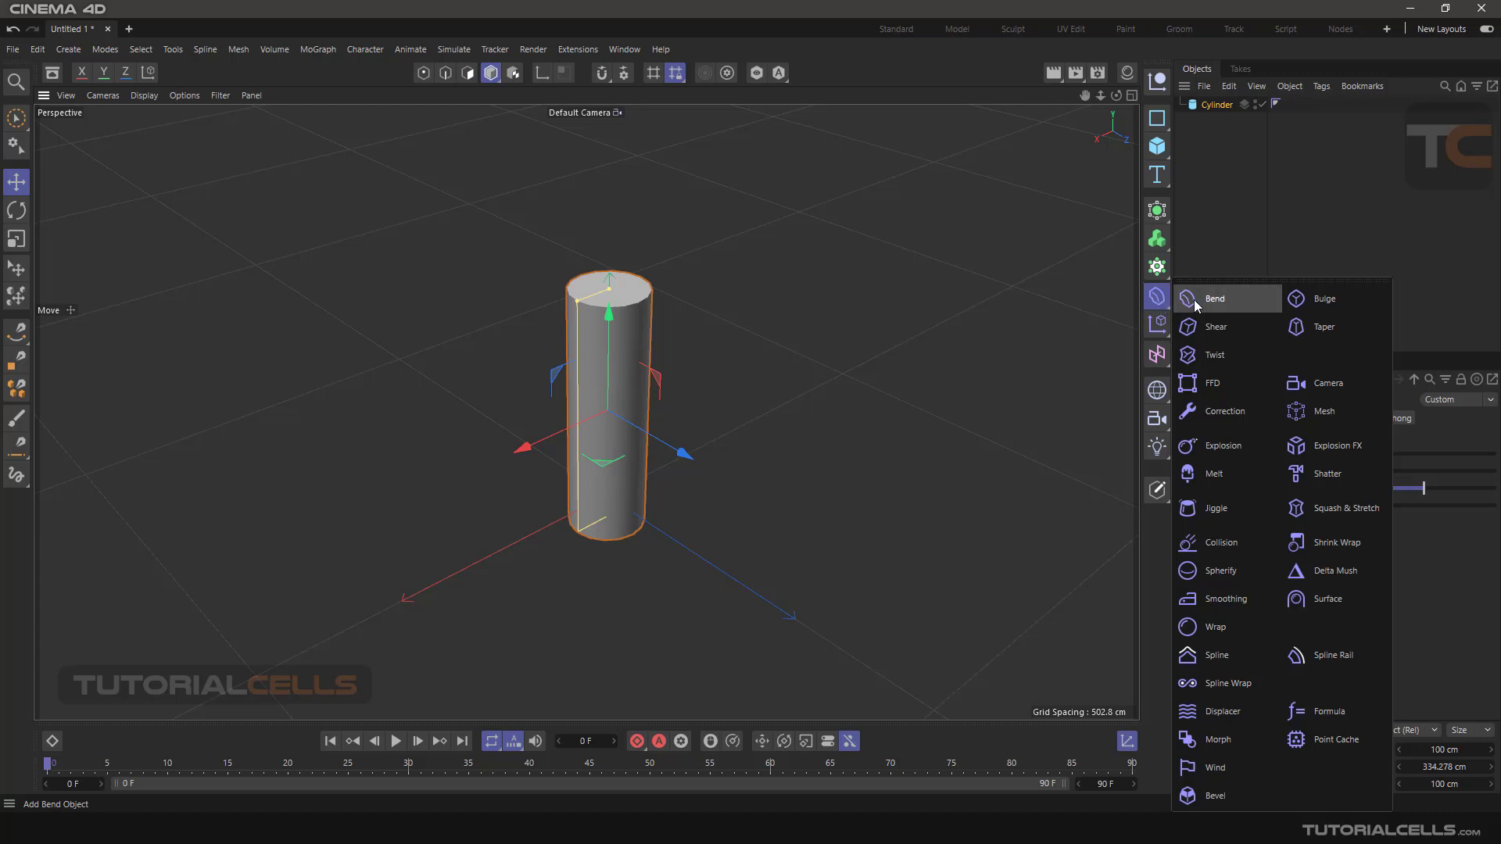
left_click(1194, 299)
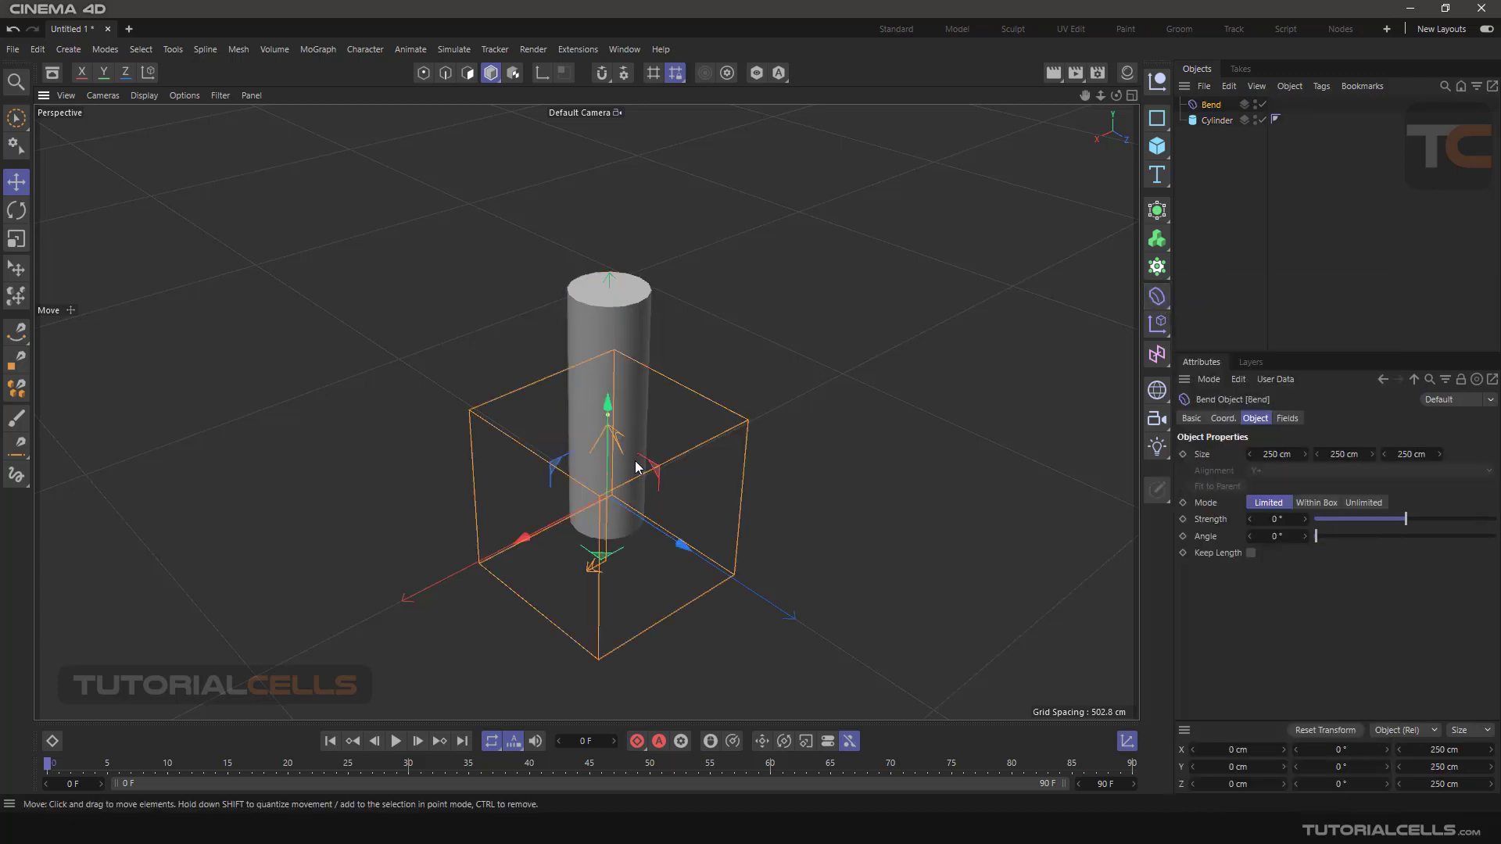
left_click_drag(695, 406, 625, 316, "alt")
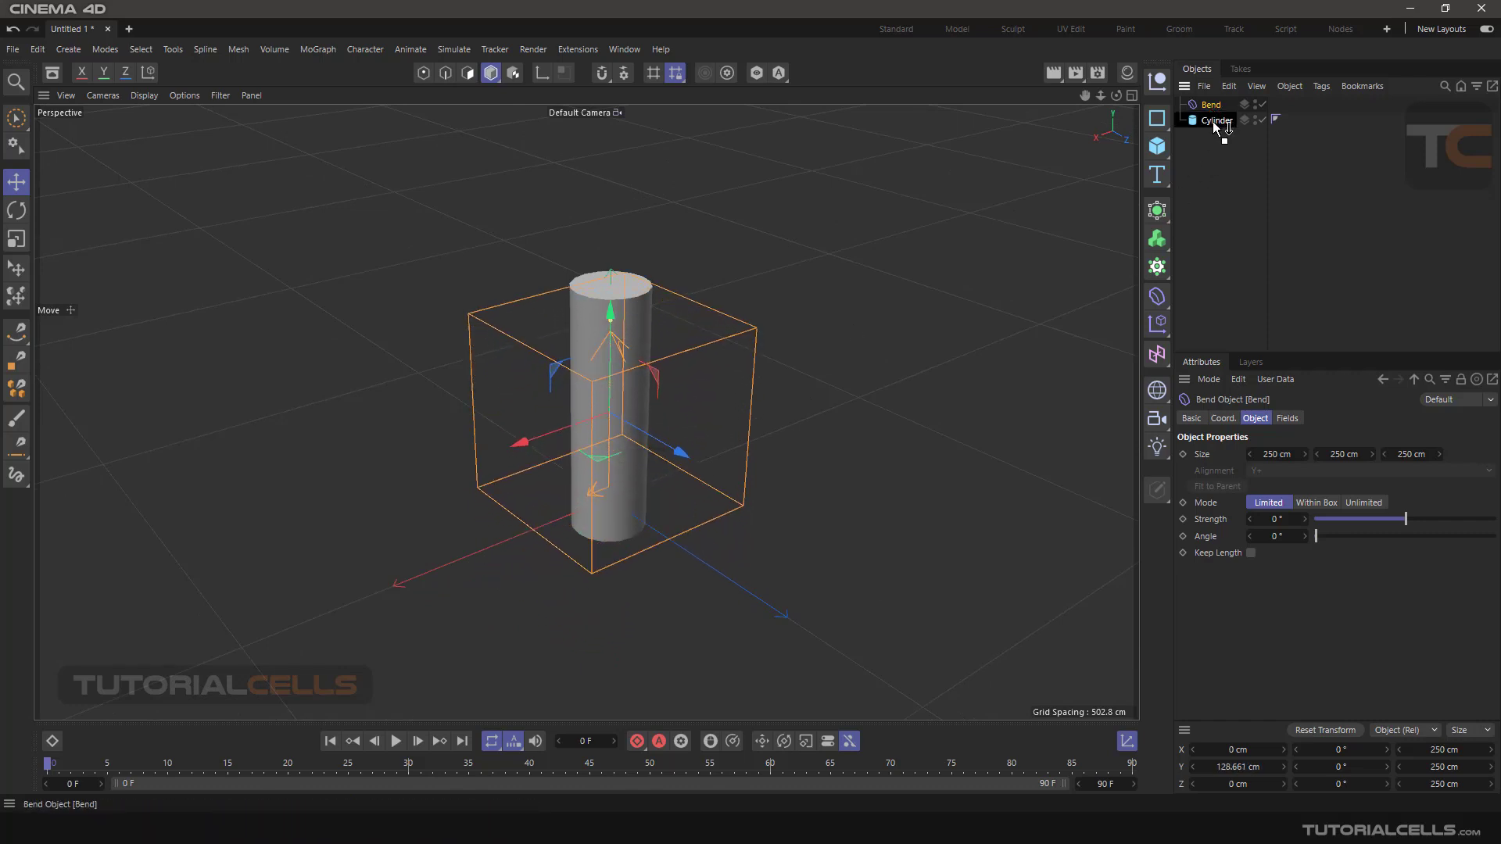
left_click_drag(1216, 120, 1216, 122)
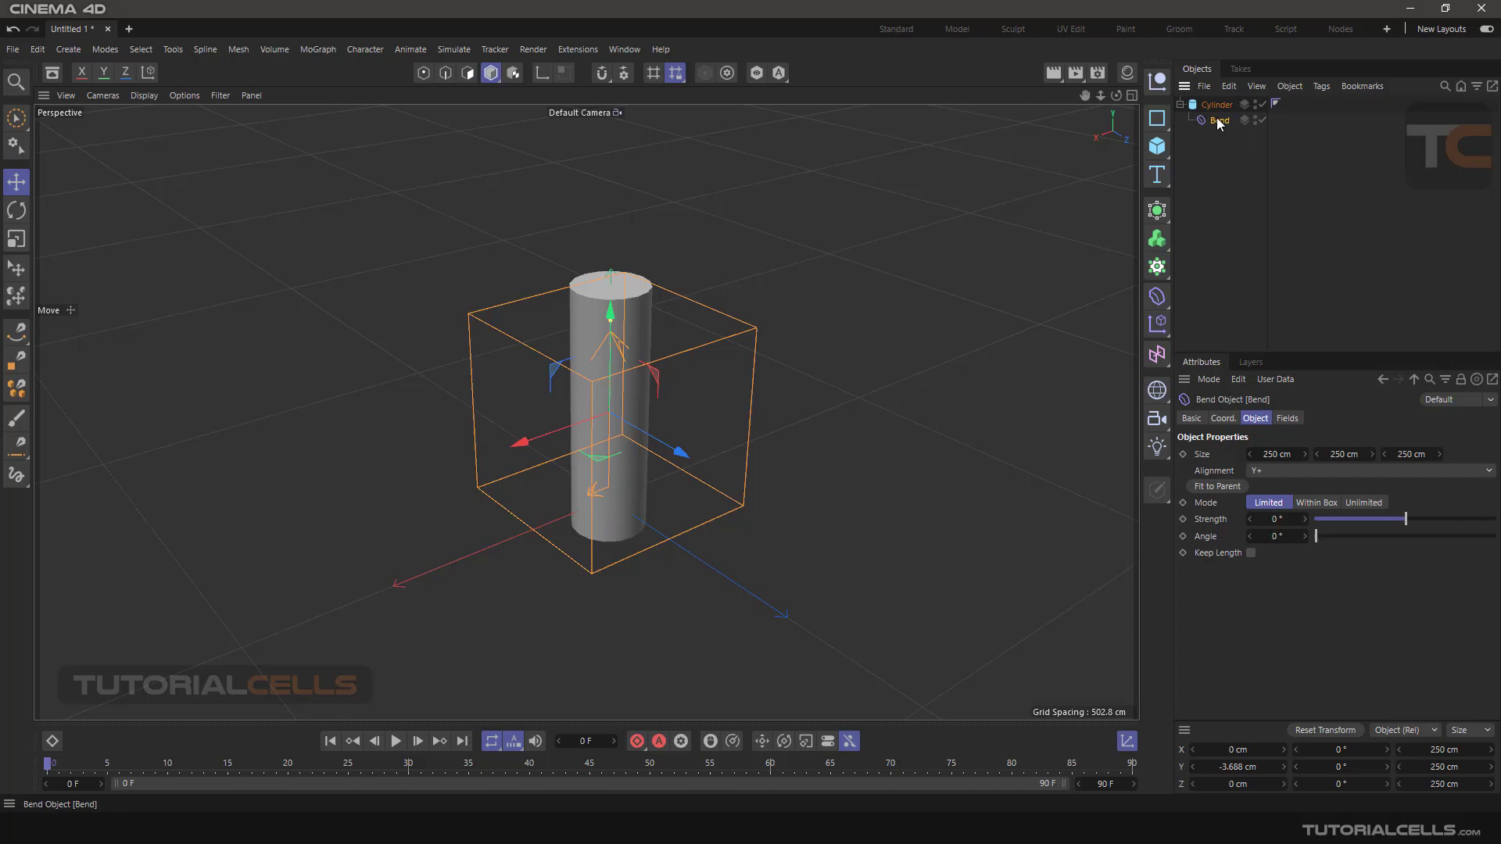
left_click_drag(1315, 536, 1407, 538)
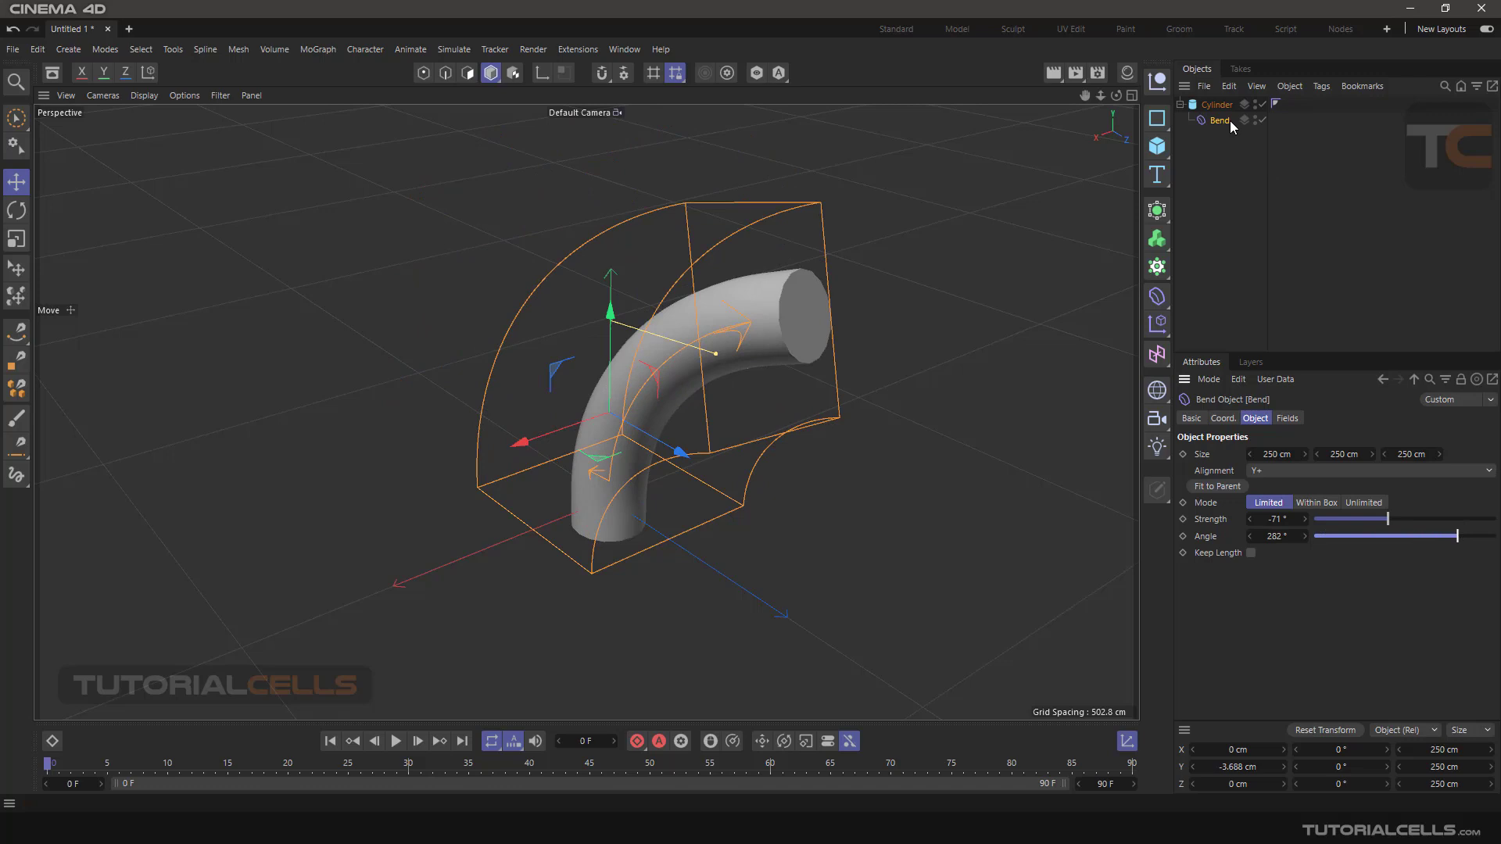
left_click(1217, 105)
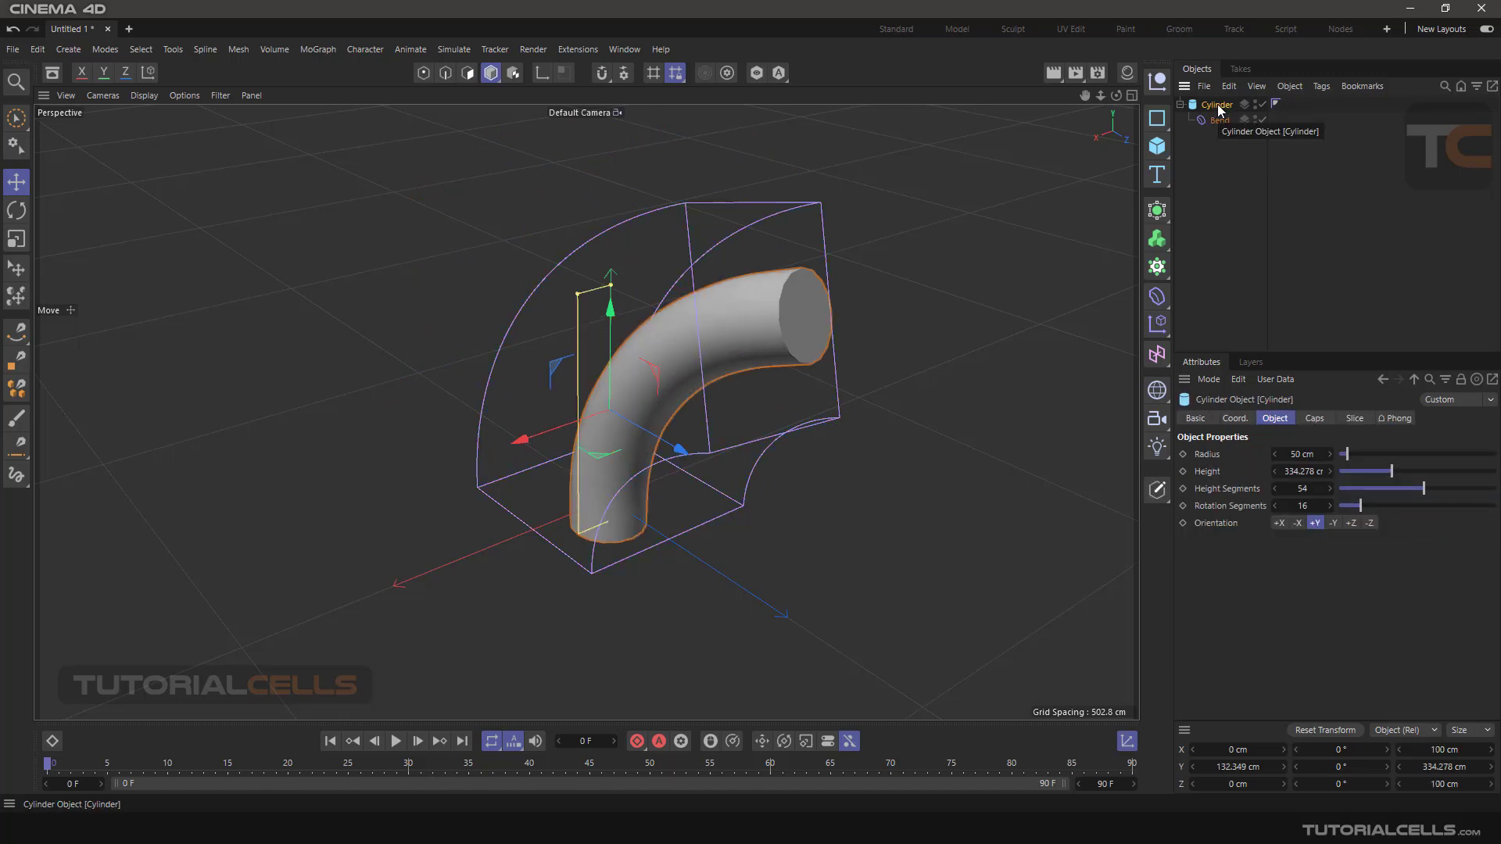
Step: Delete the bent cylinder and add a sphere shrunk to 27.523 cm radius
key("Delete")
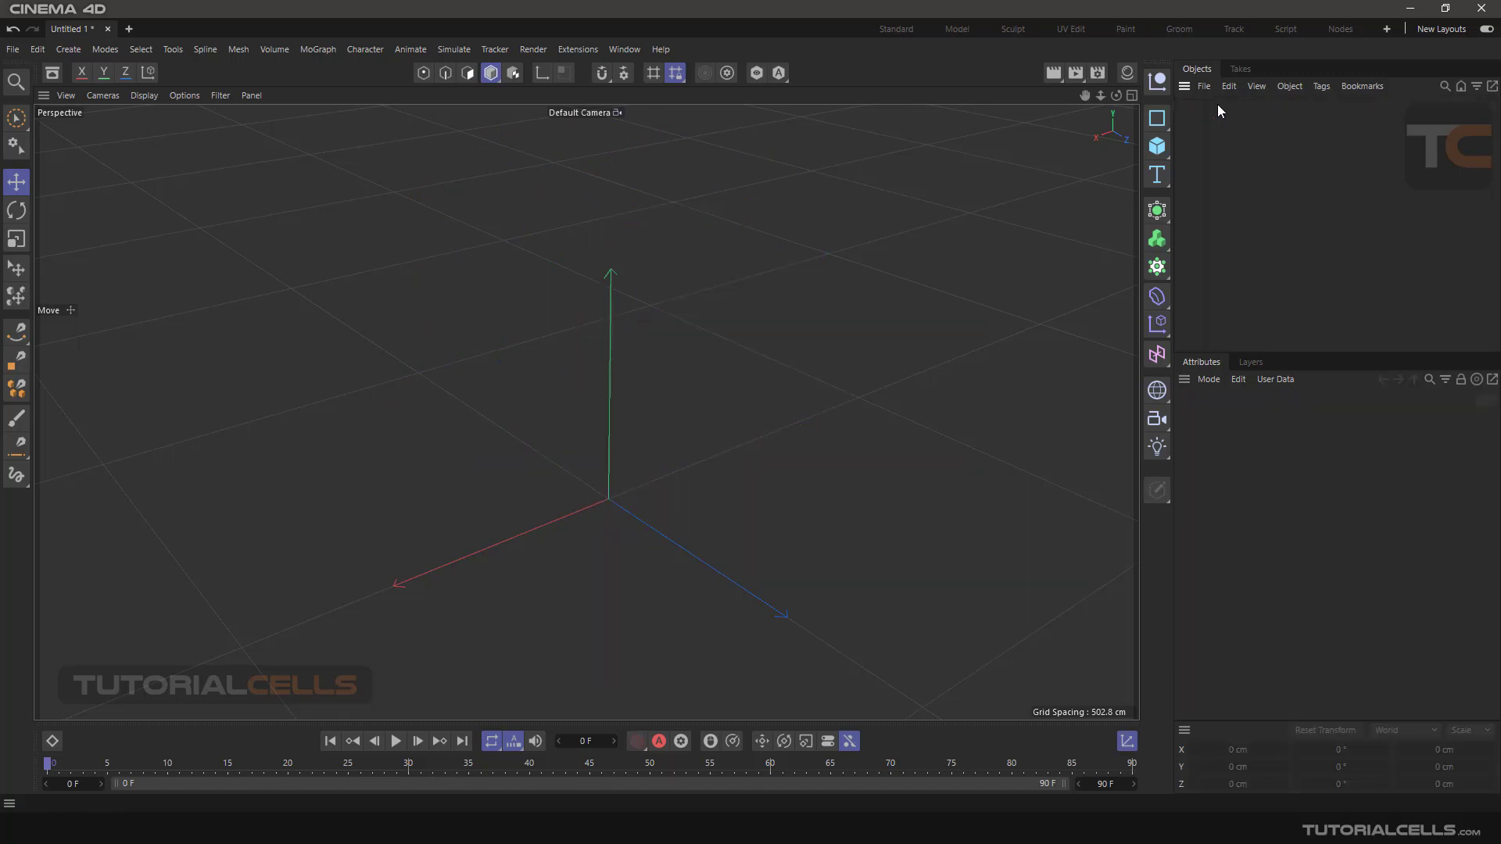
left_click(1157, 296)
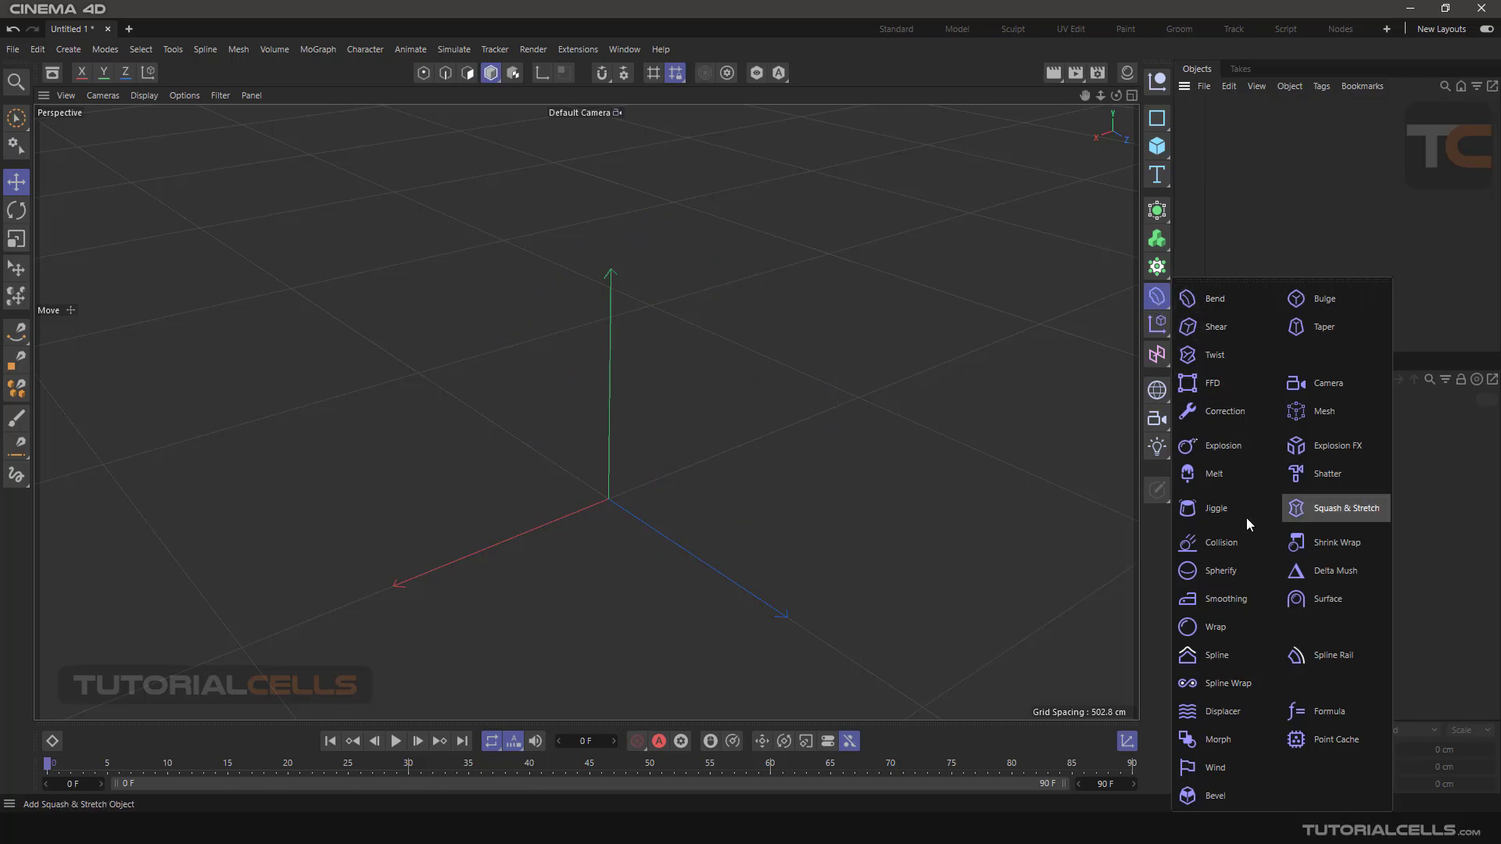
left_click(1260, 224)
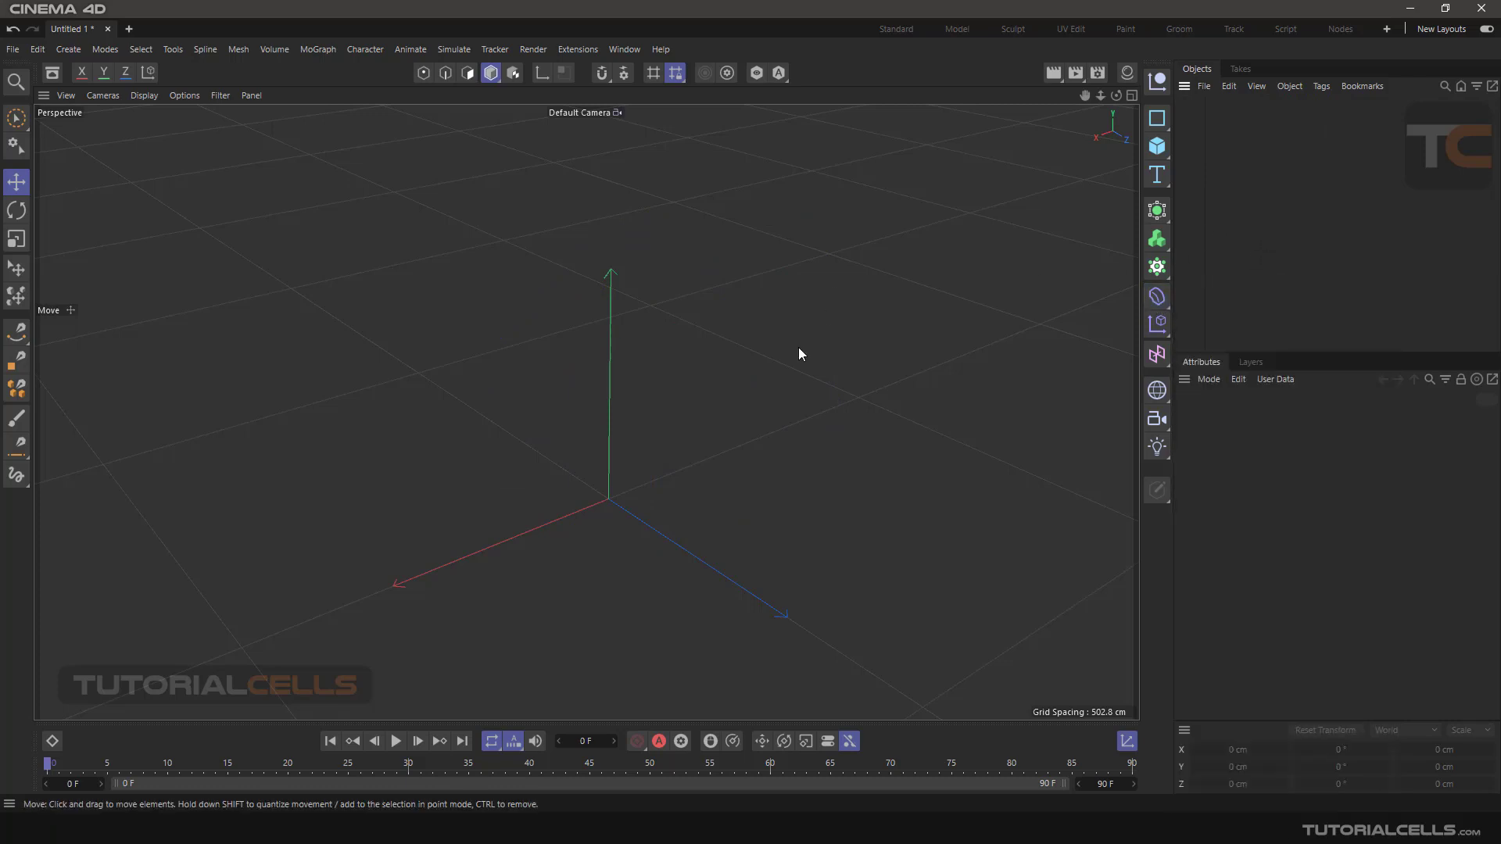
scroll(585, 502, "down", 4)
middle_click_drag(593, 496, 617, 408)
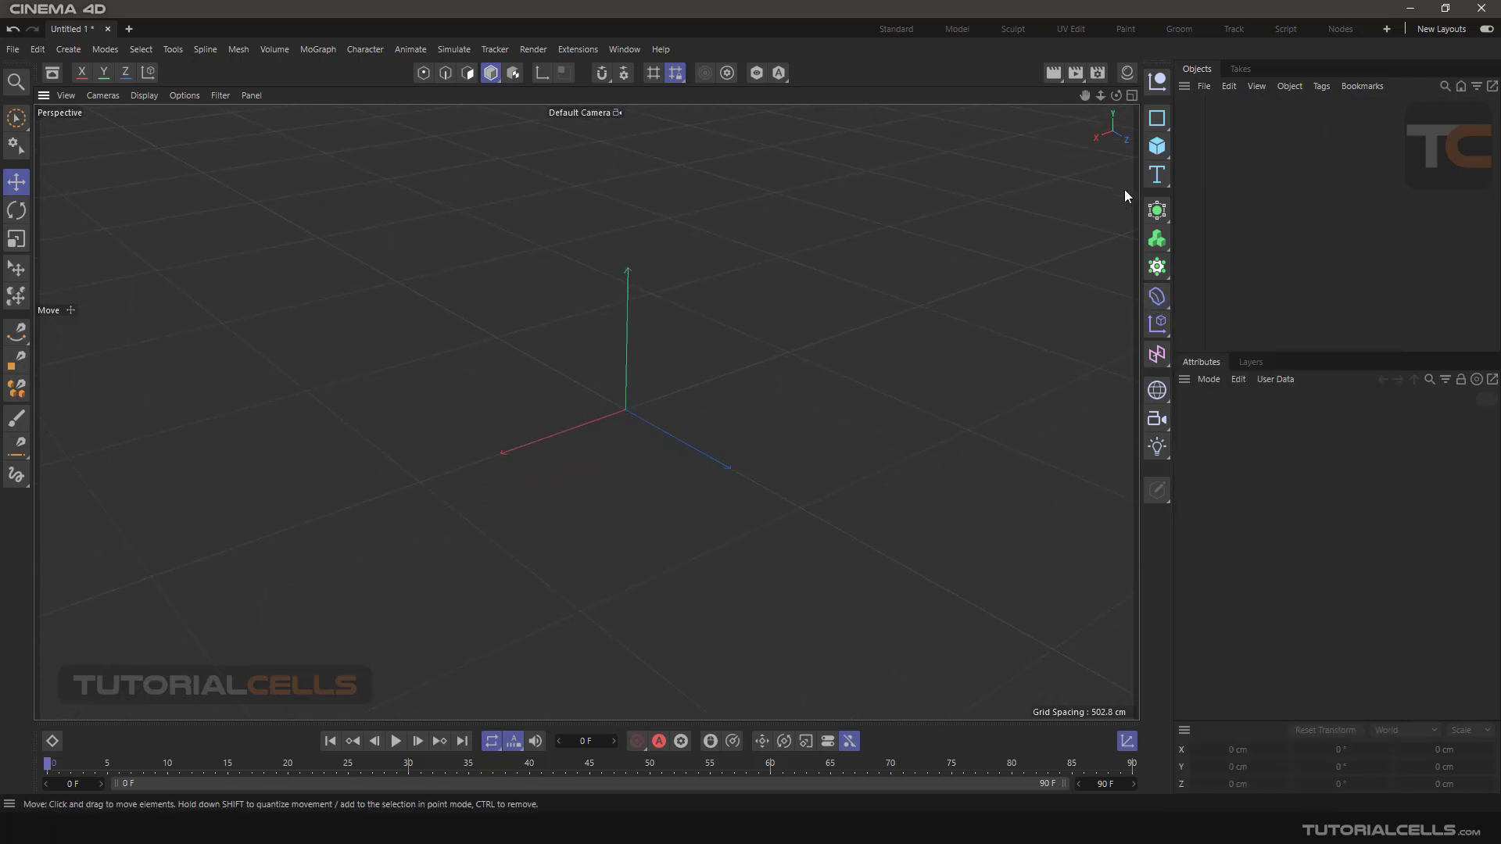
left_click(1157, 145)
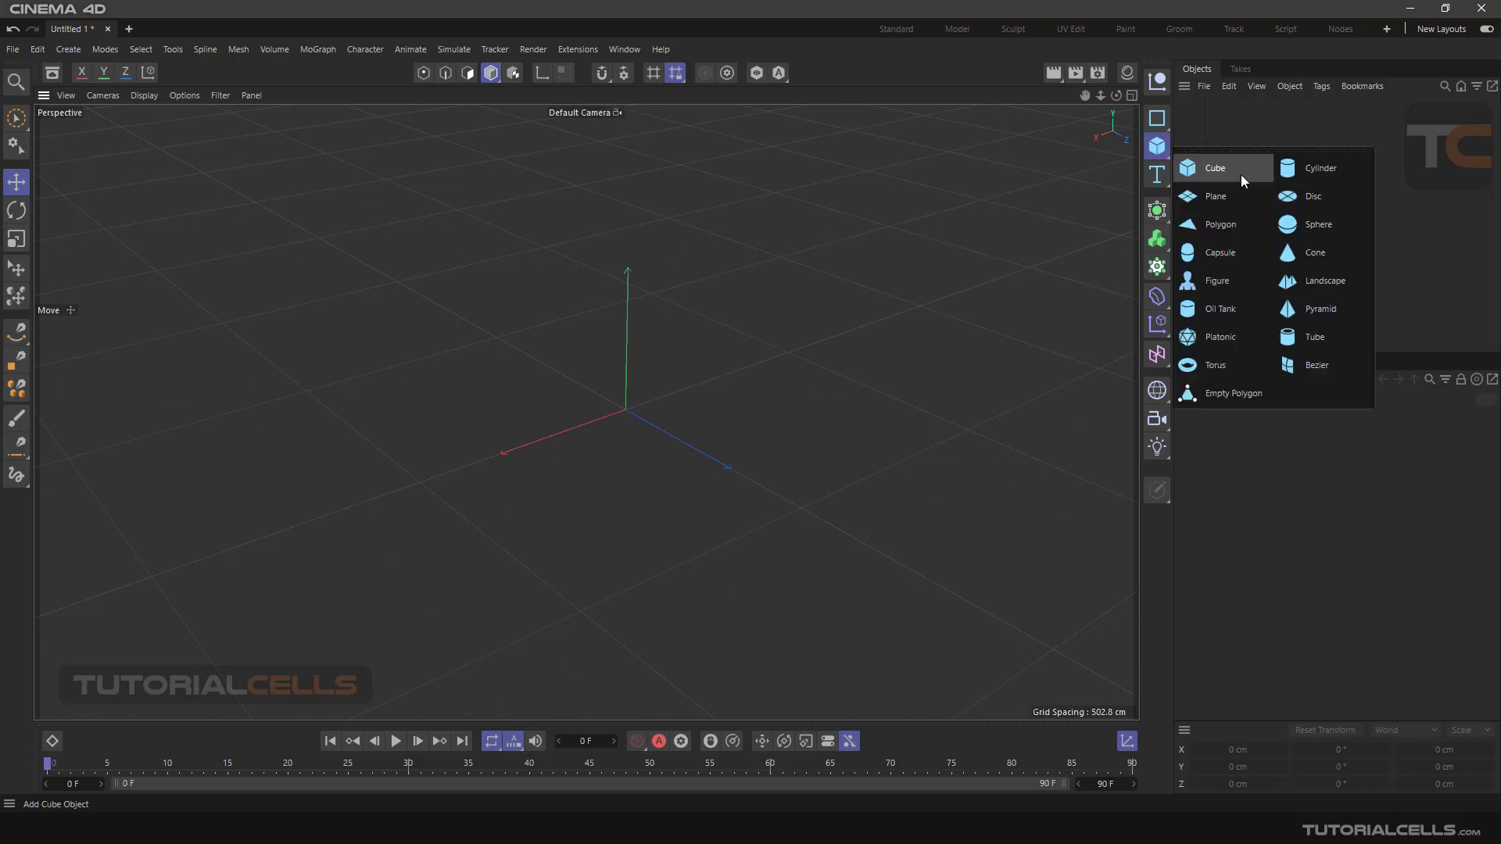
left_click(1318, 224)
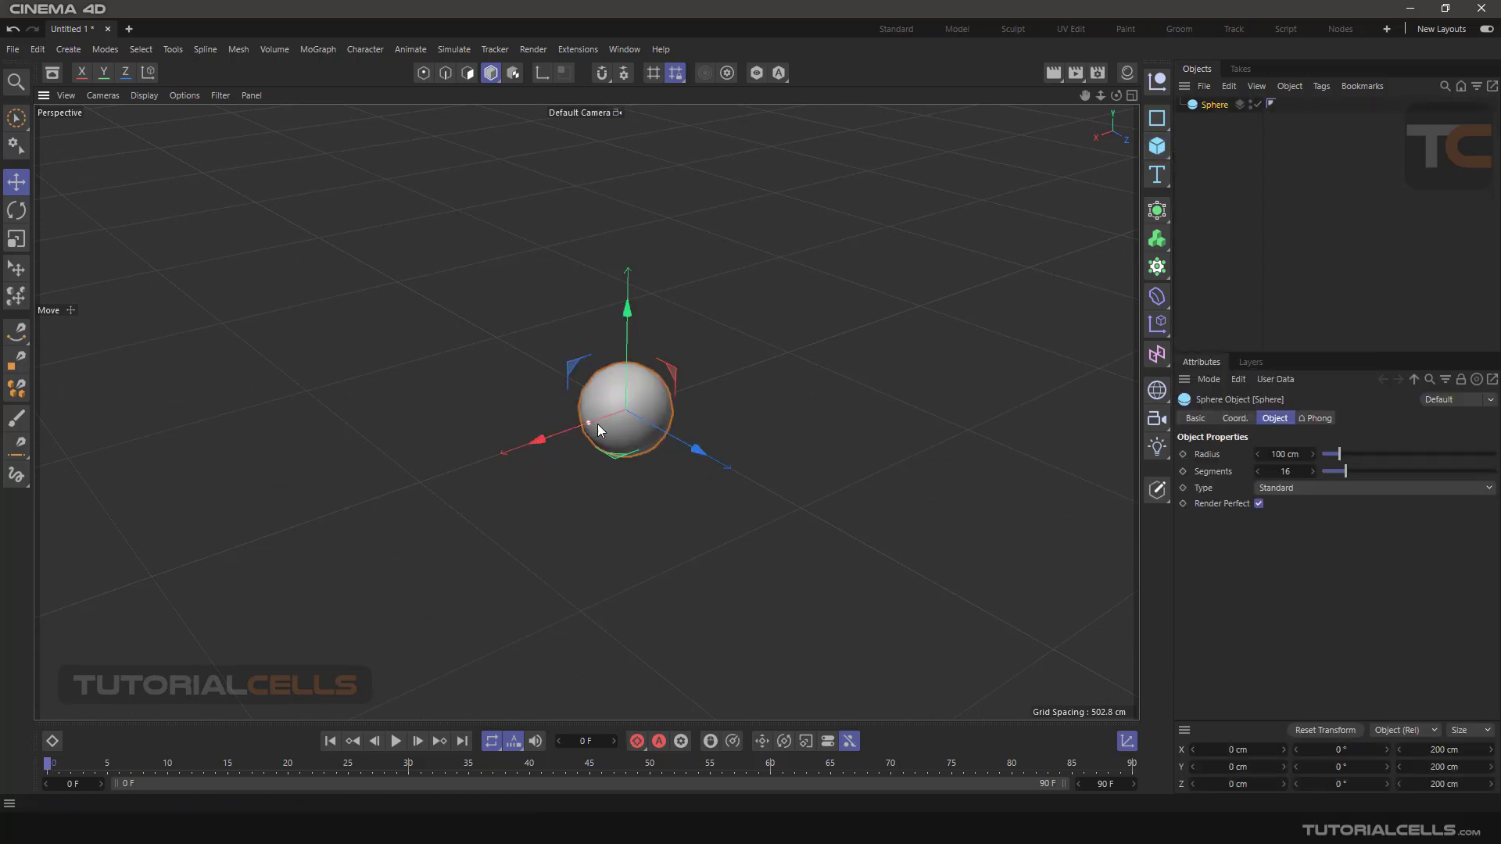
left_click_drag(598, 423, 615, 421)
Step: Add a Cloner and nest the Sphere under it, giving a 3×1×3 grid
left_click(1157, 272)
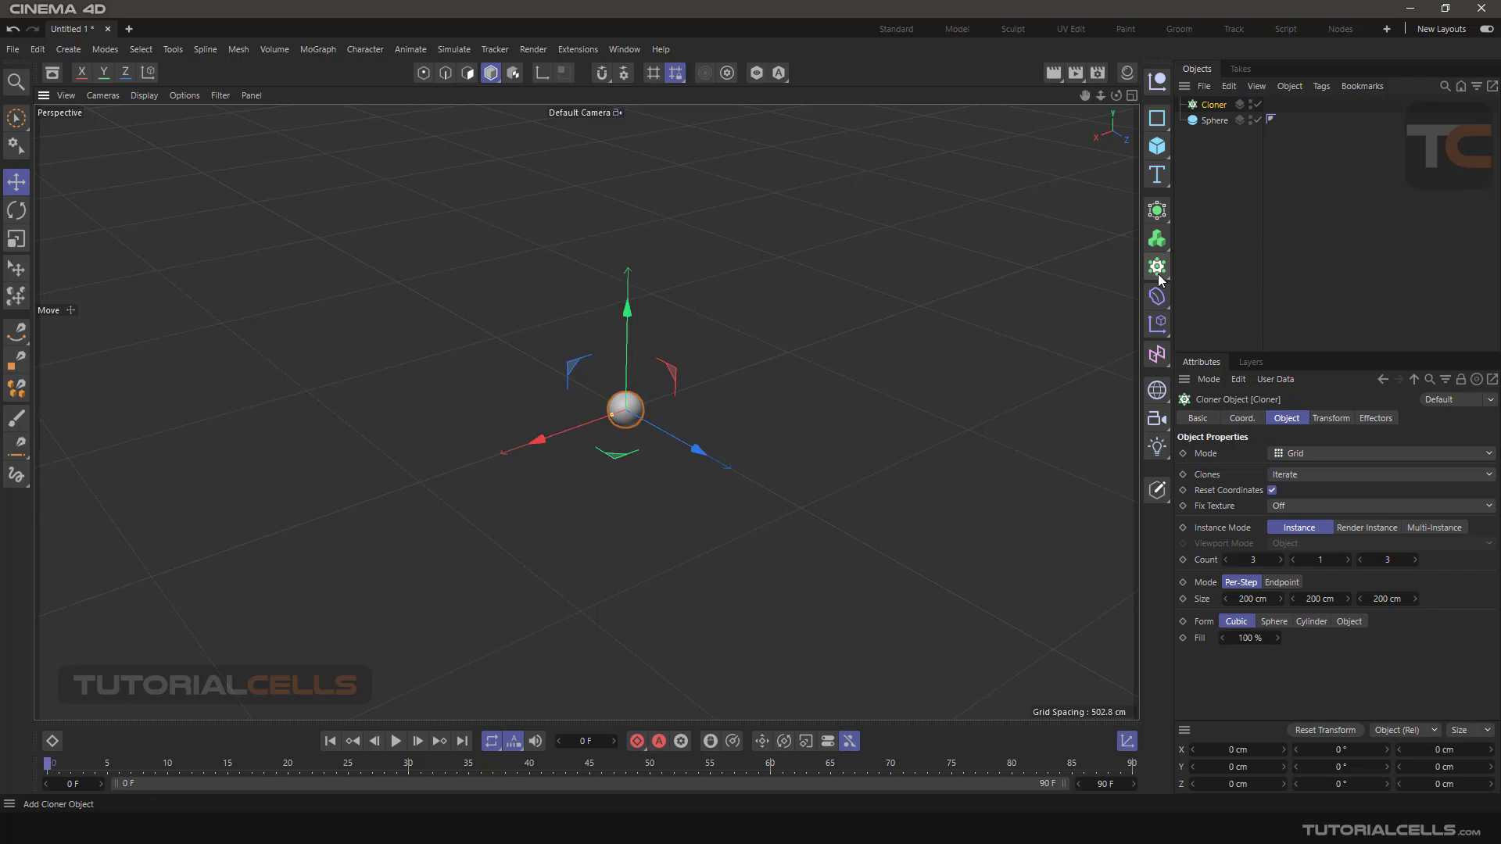
left_click(1218, 120)
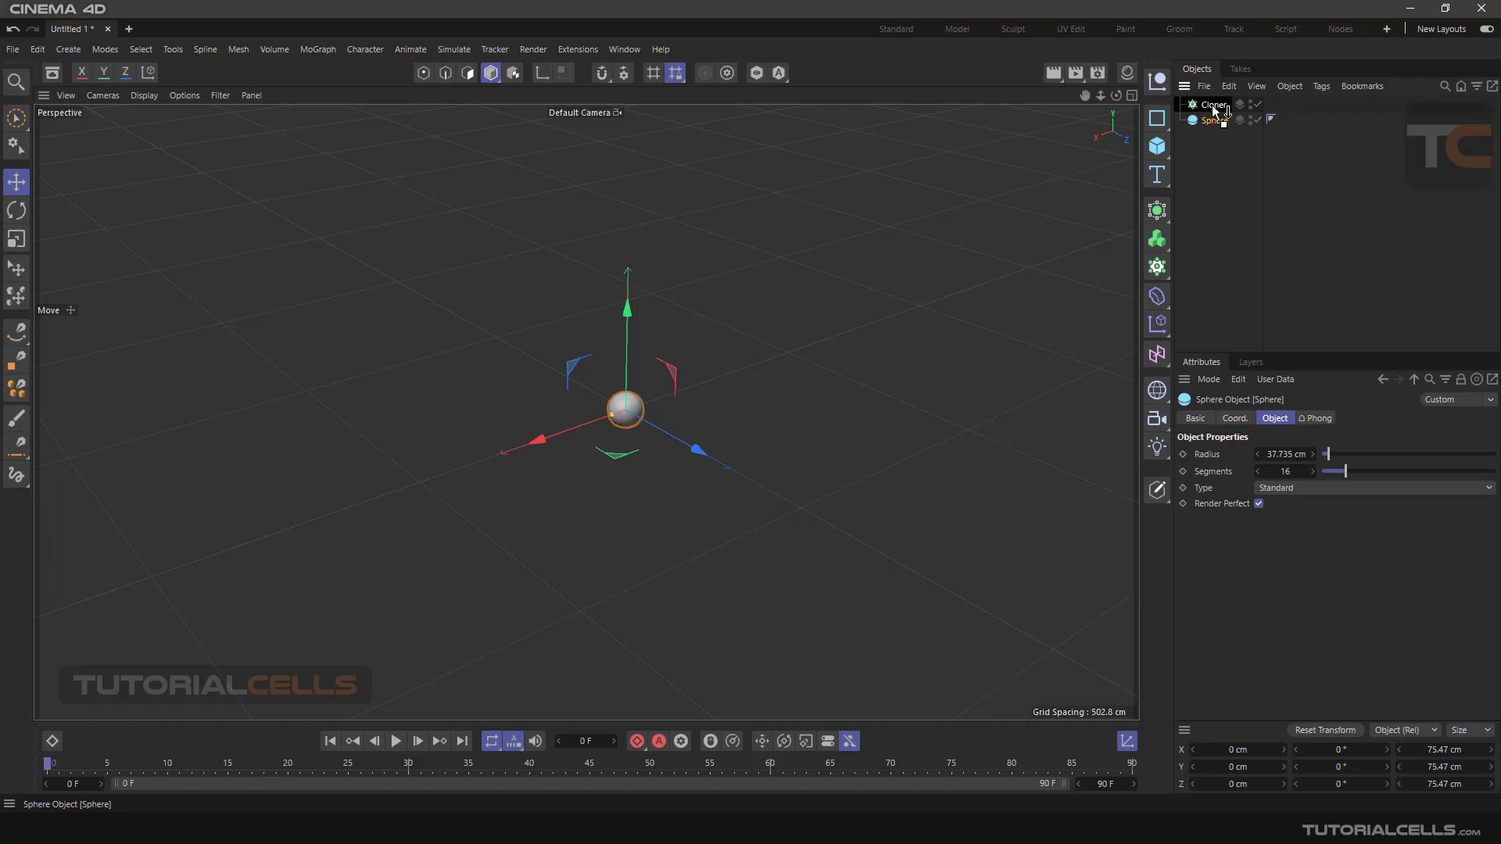
left_click_drag(1213, 107, 1212, 107)
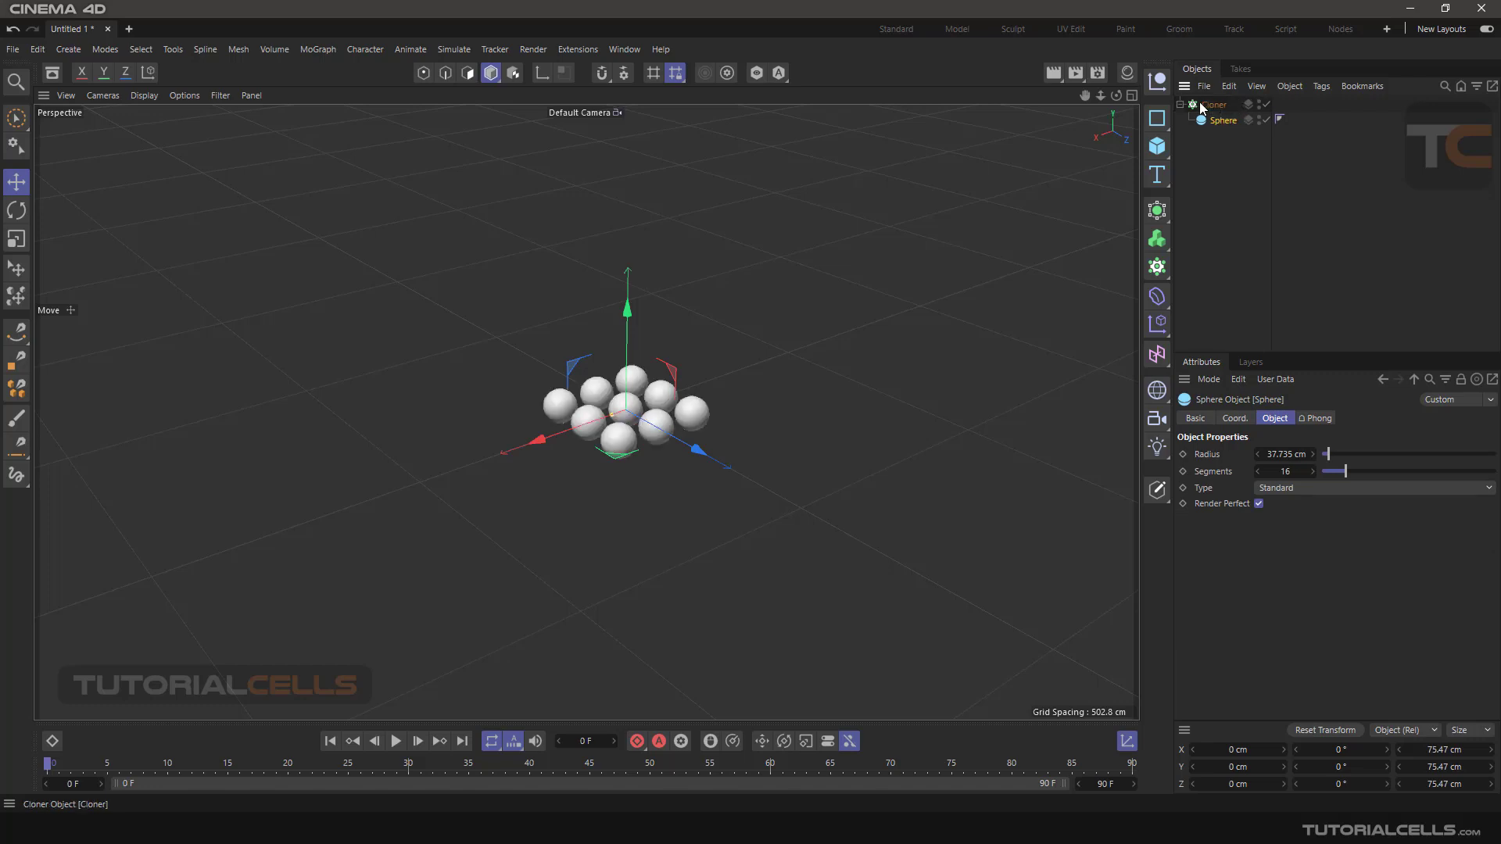
scroll(645, 415, "up", 3)
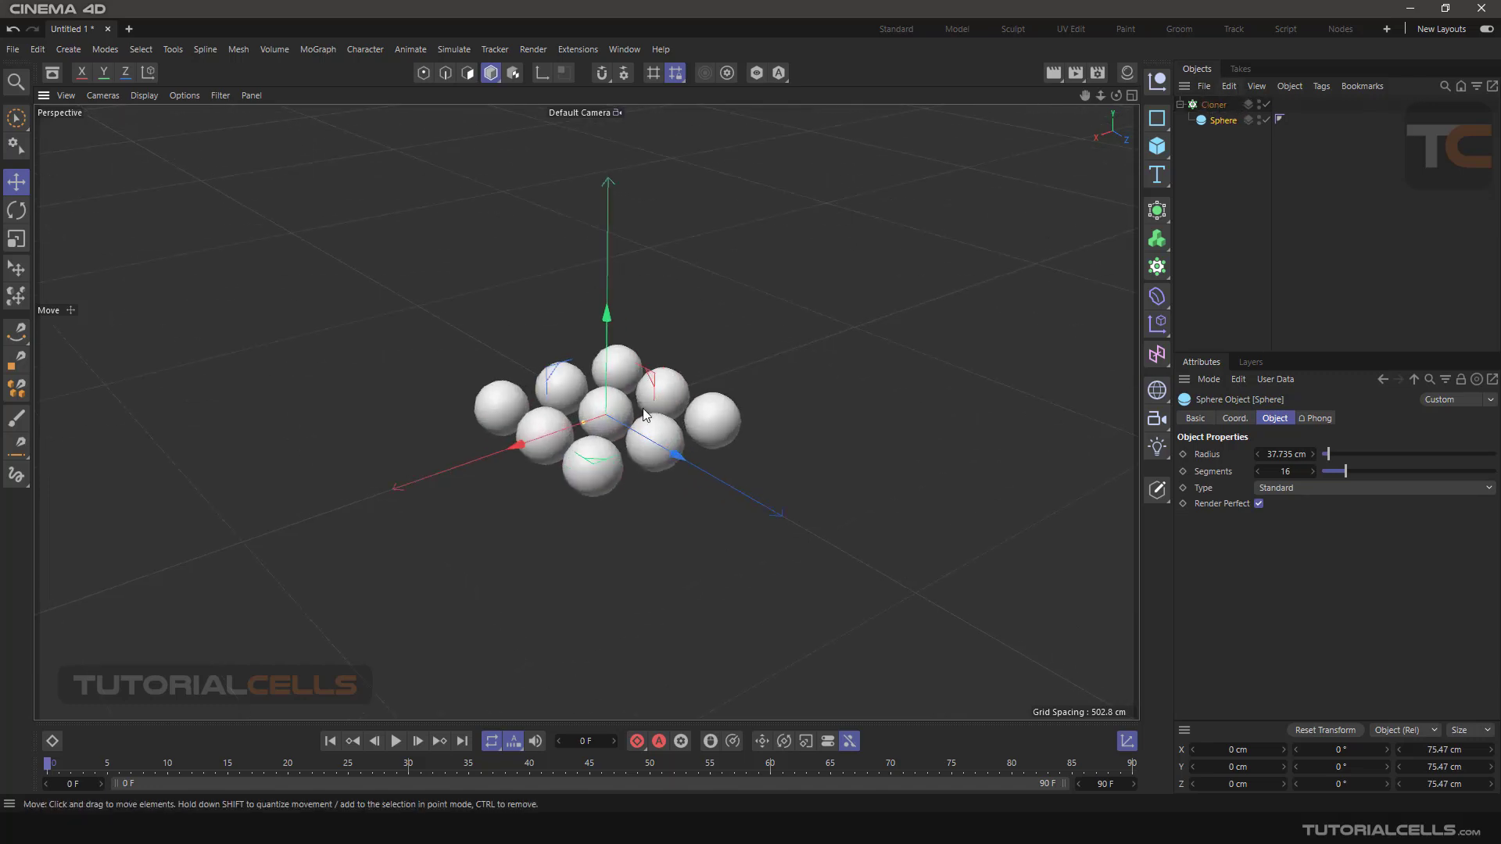
left_click_drag(645, 414, 594, 435, "alt")
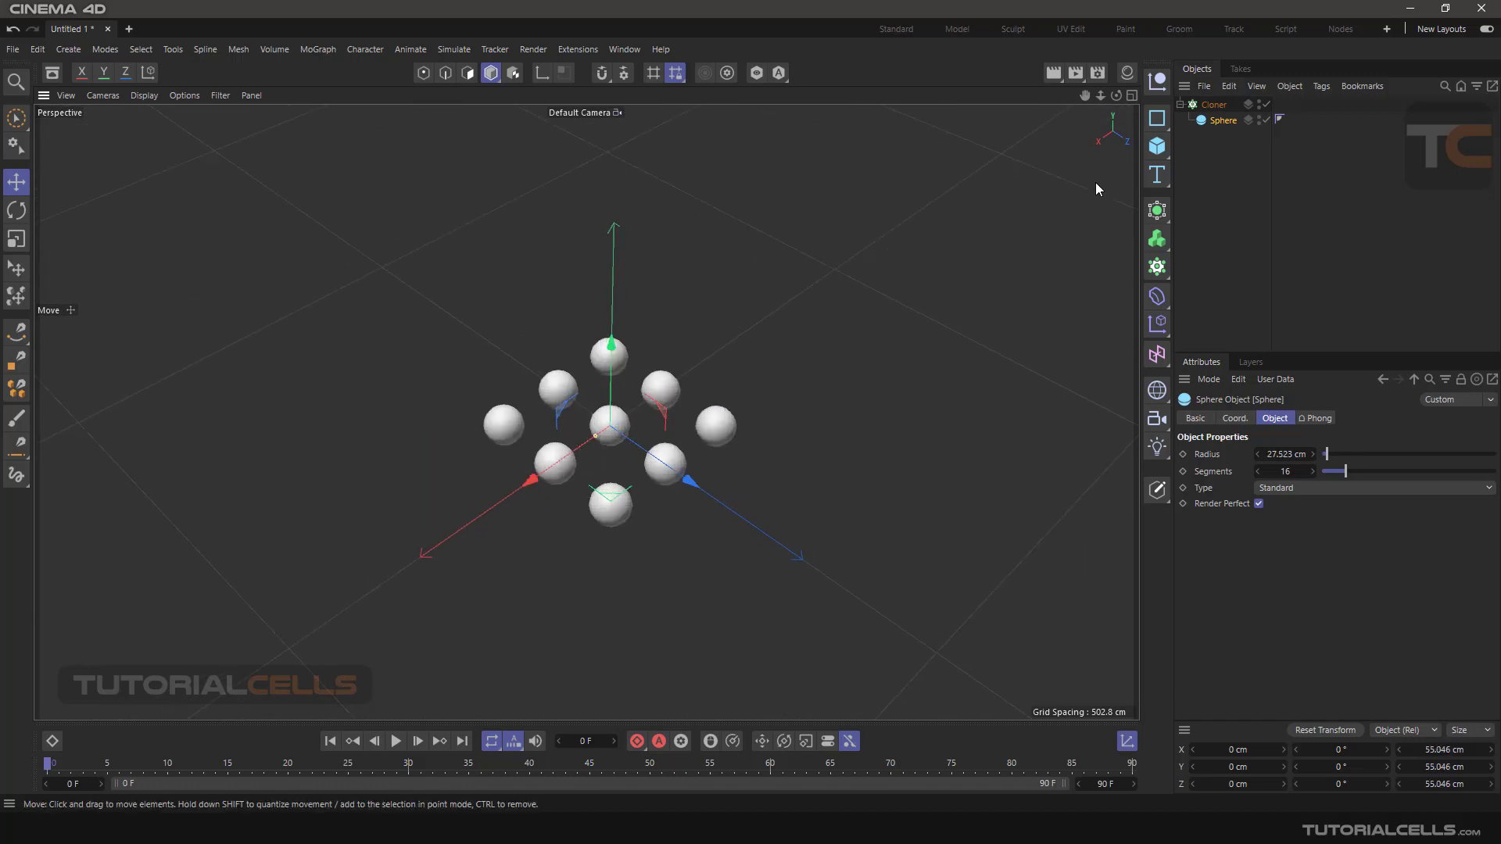
left_click(1216, 108)
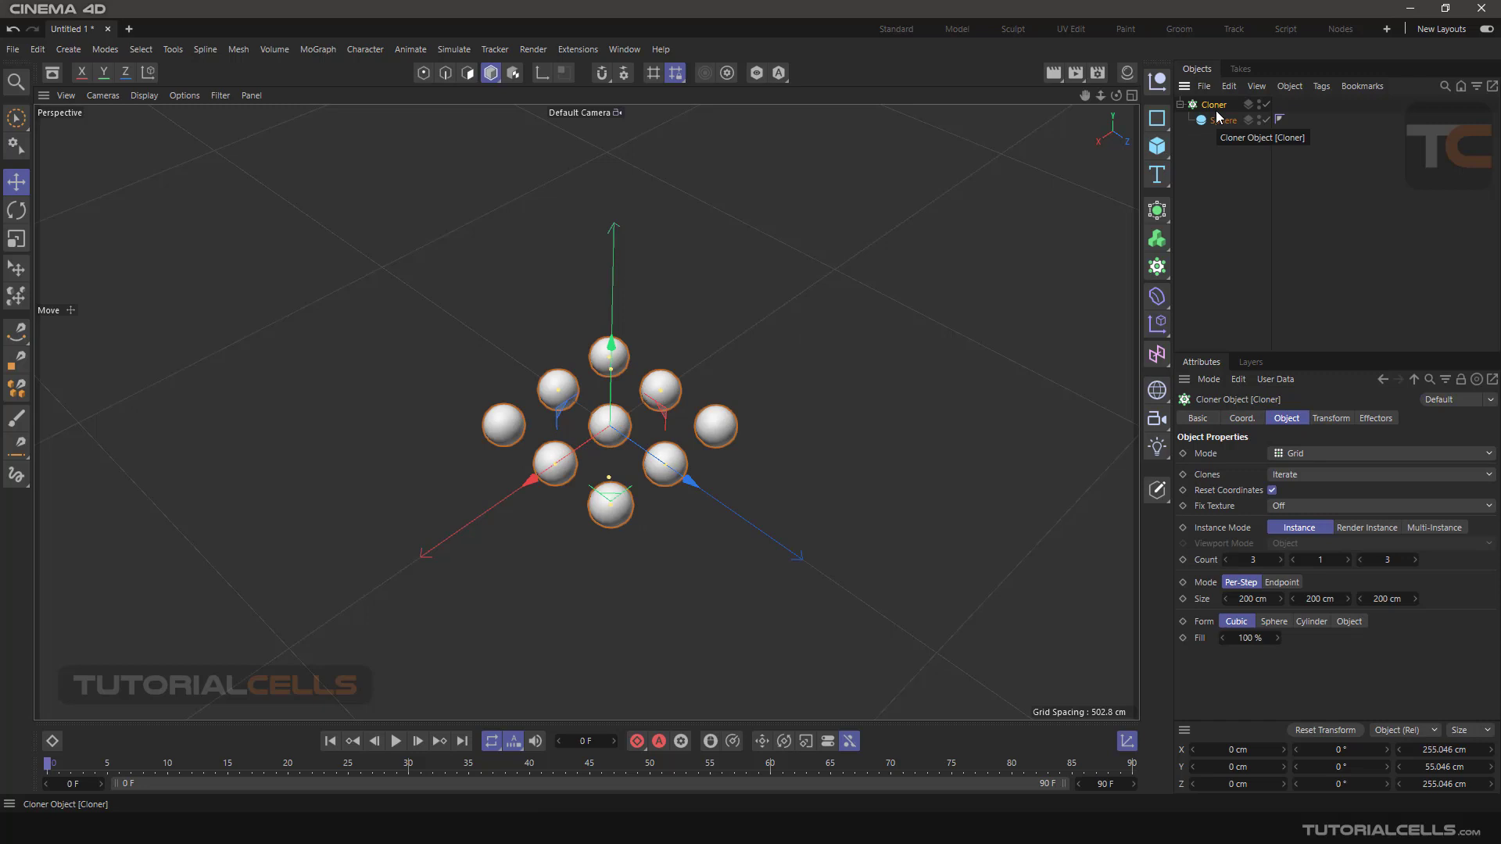
Step: Delete the Cloner, add Bend and Shear deformers, and order Shear below Bend
key("Delete")
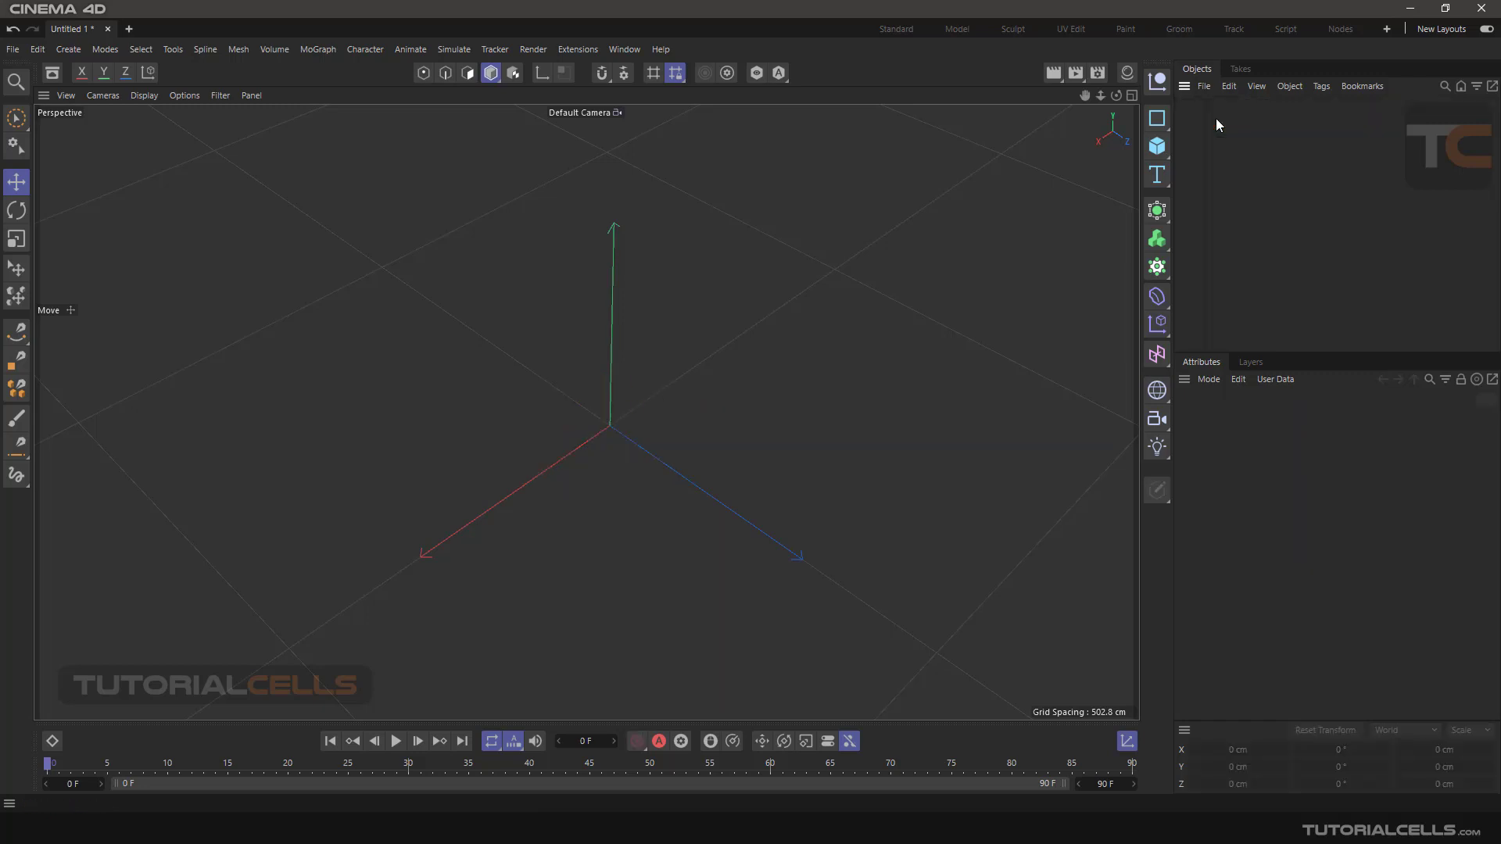
left_click(1156, 296)
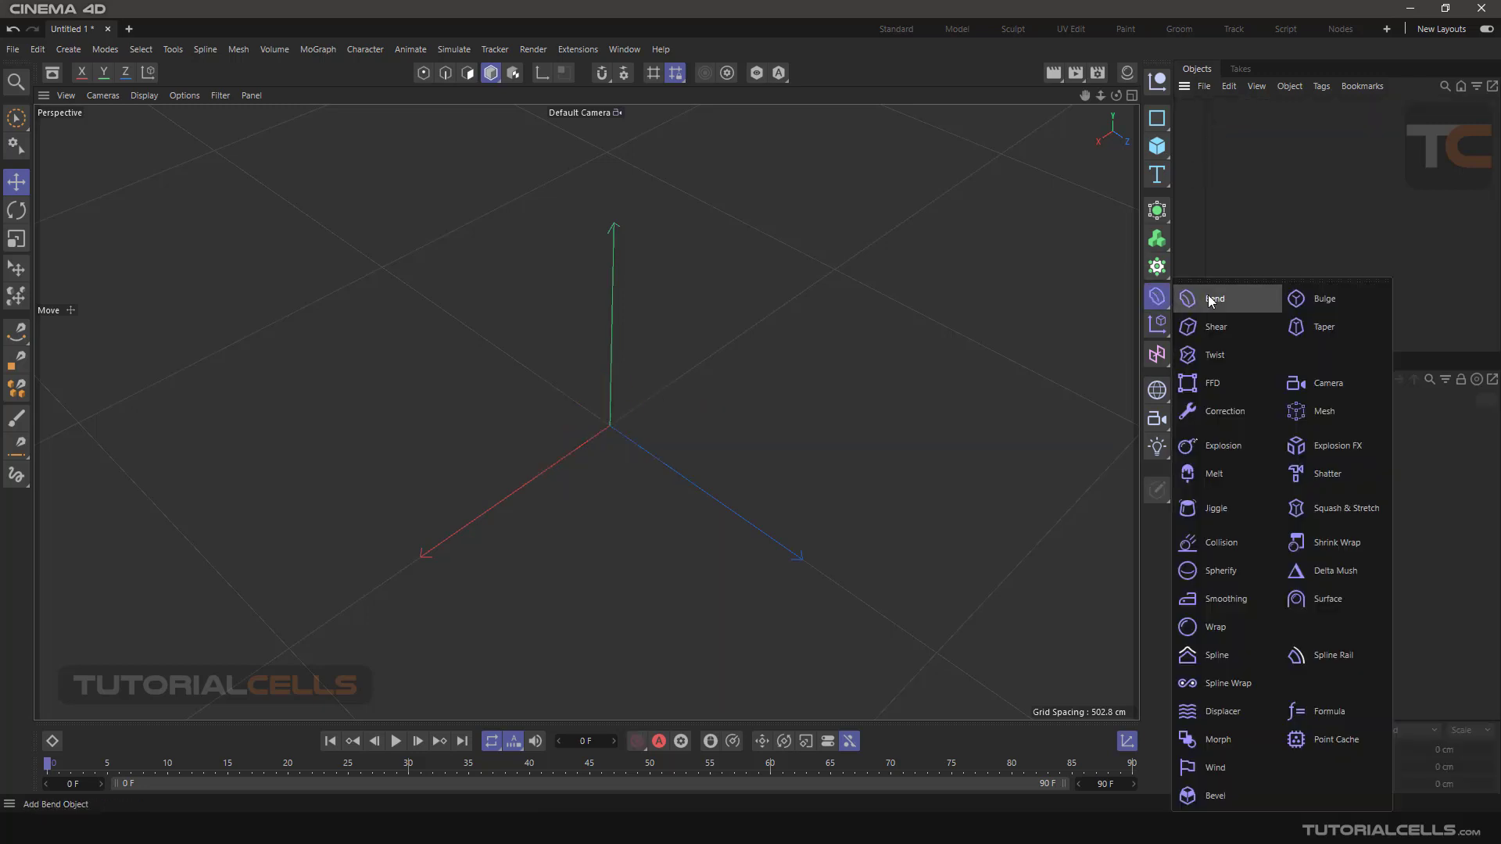
left_click(1193, 295)
left_click(1156, 299)
left_click(1194, 311)
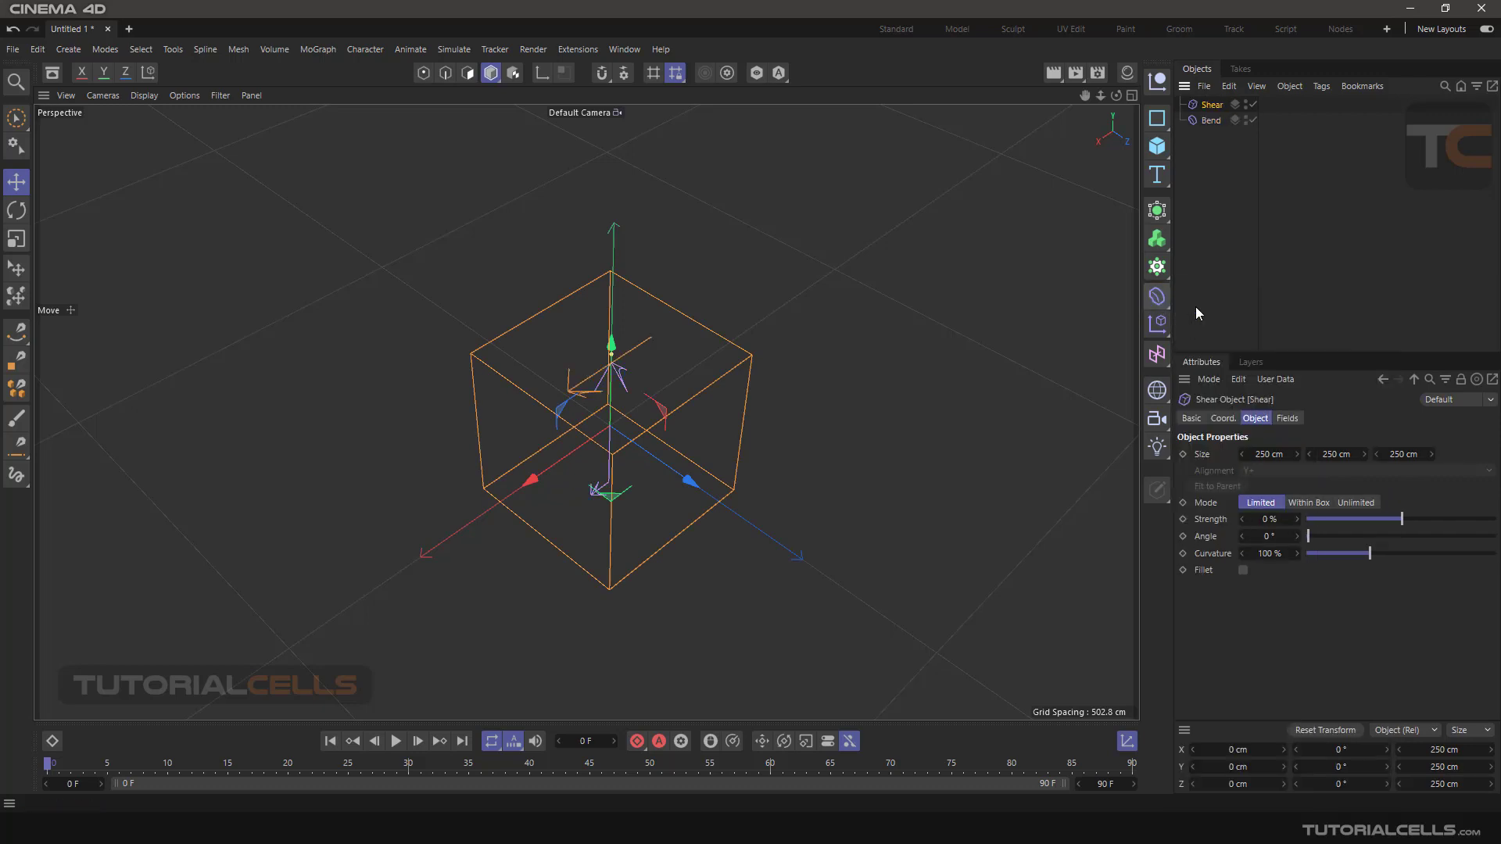
left_click_drag(1210, 118, 1209, 124)
left_click(1210, 107)
Step: Add a new Cube and select both the Bend and Shear deformers
left_click(1163, 153)
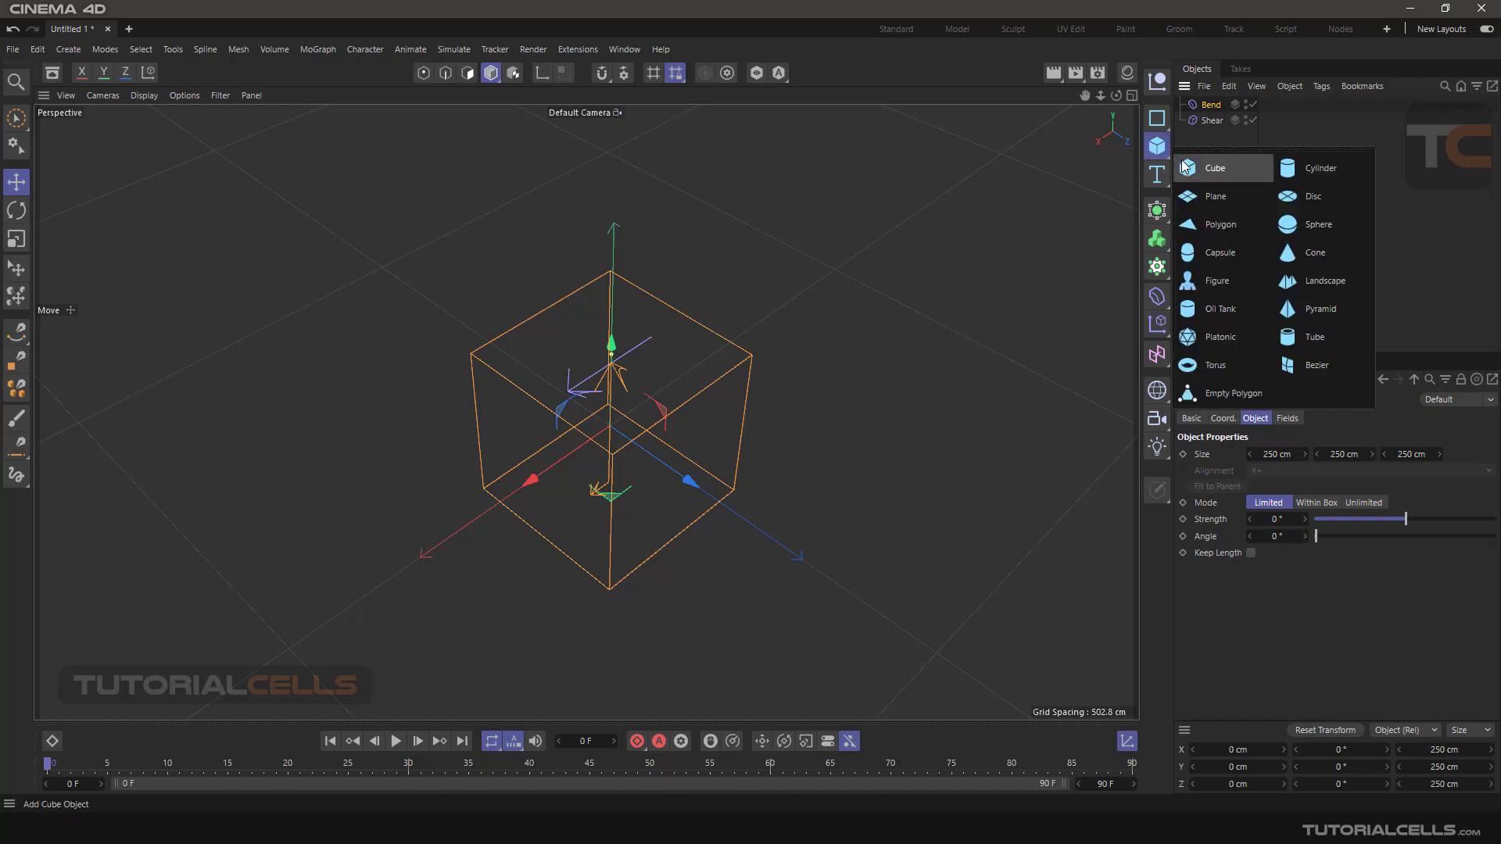
left_click(1196, 157)
left_click_drag(1213, 131, 1216, 125)
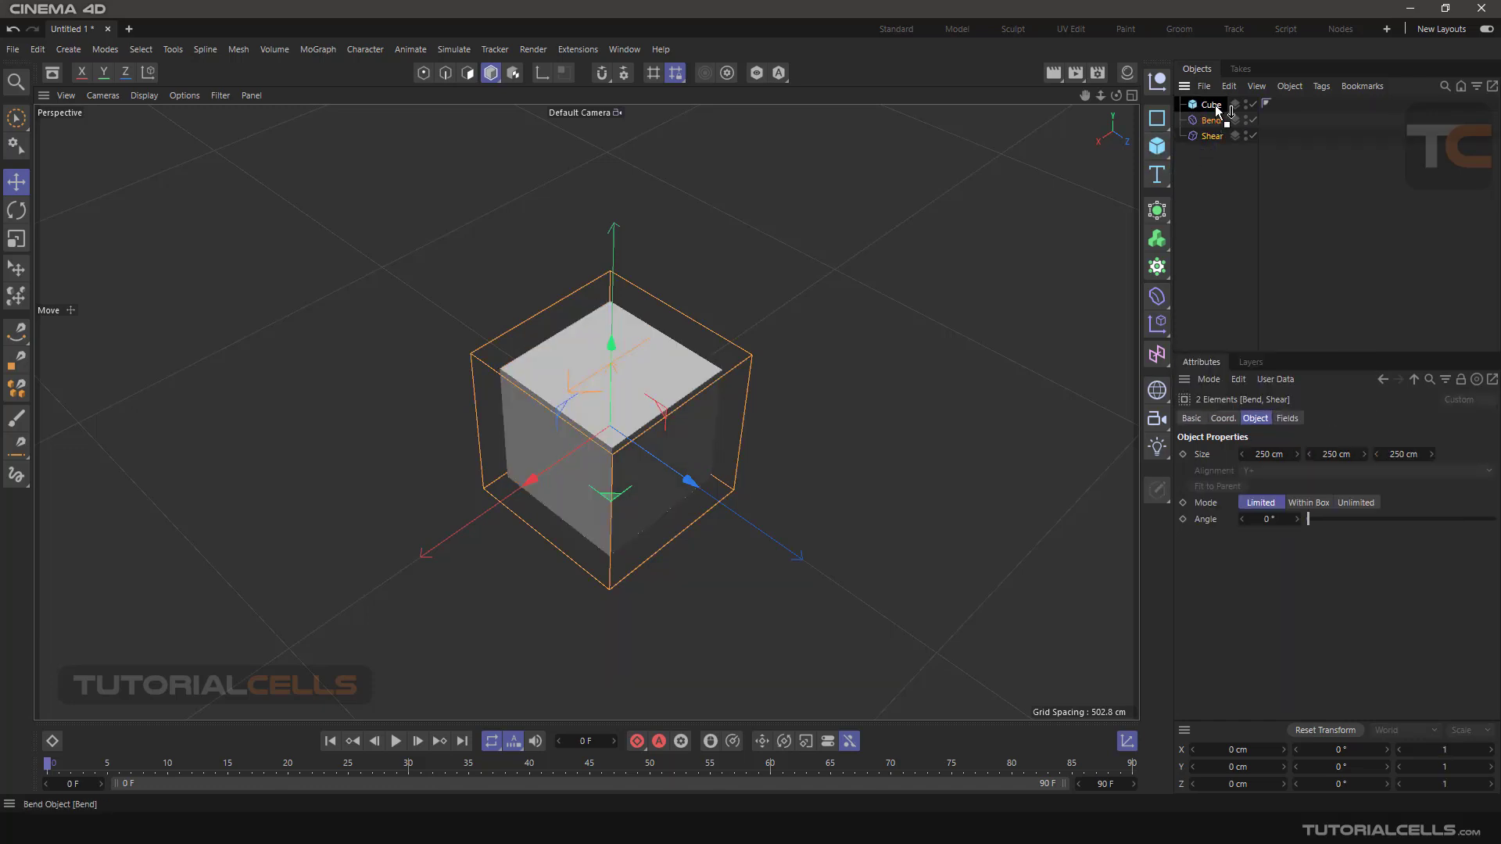